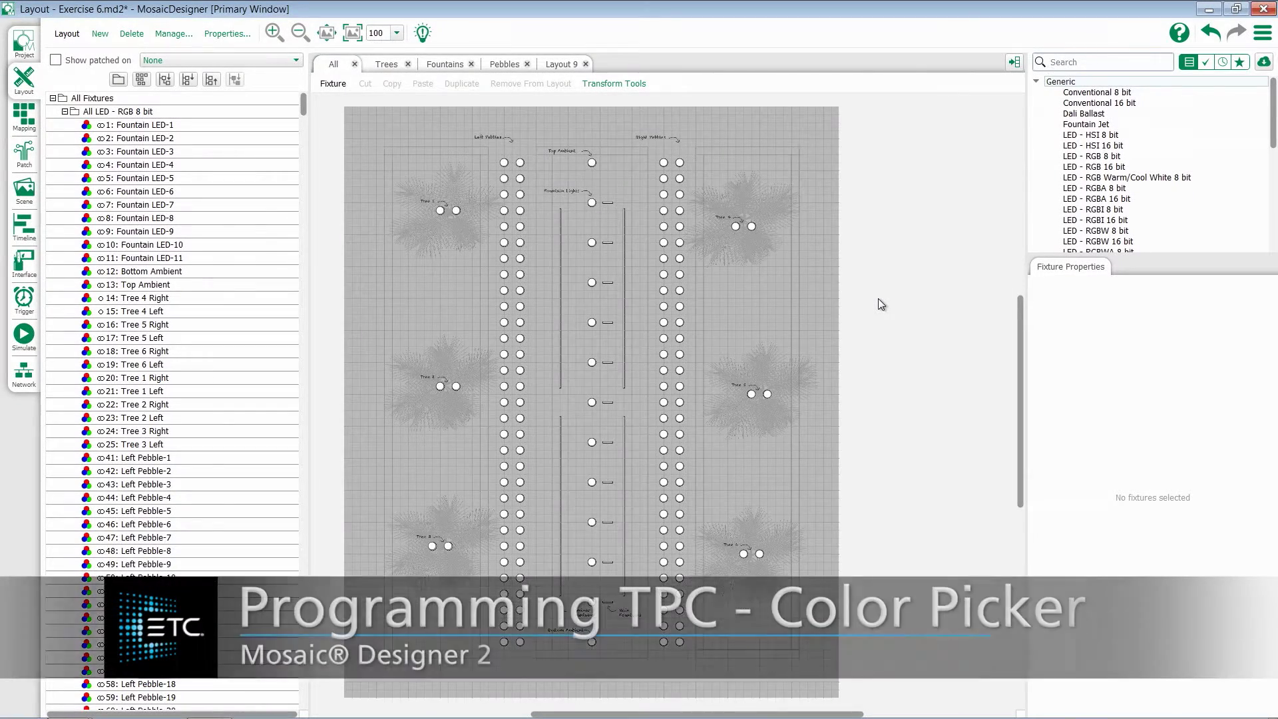
# - Look up the colour picker's key on the Color page and add an MTPC Colour Change trigger for colour001
pyautogui.click(26, 263)
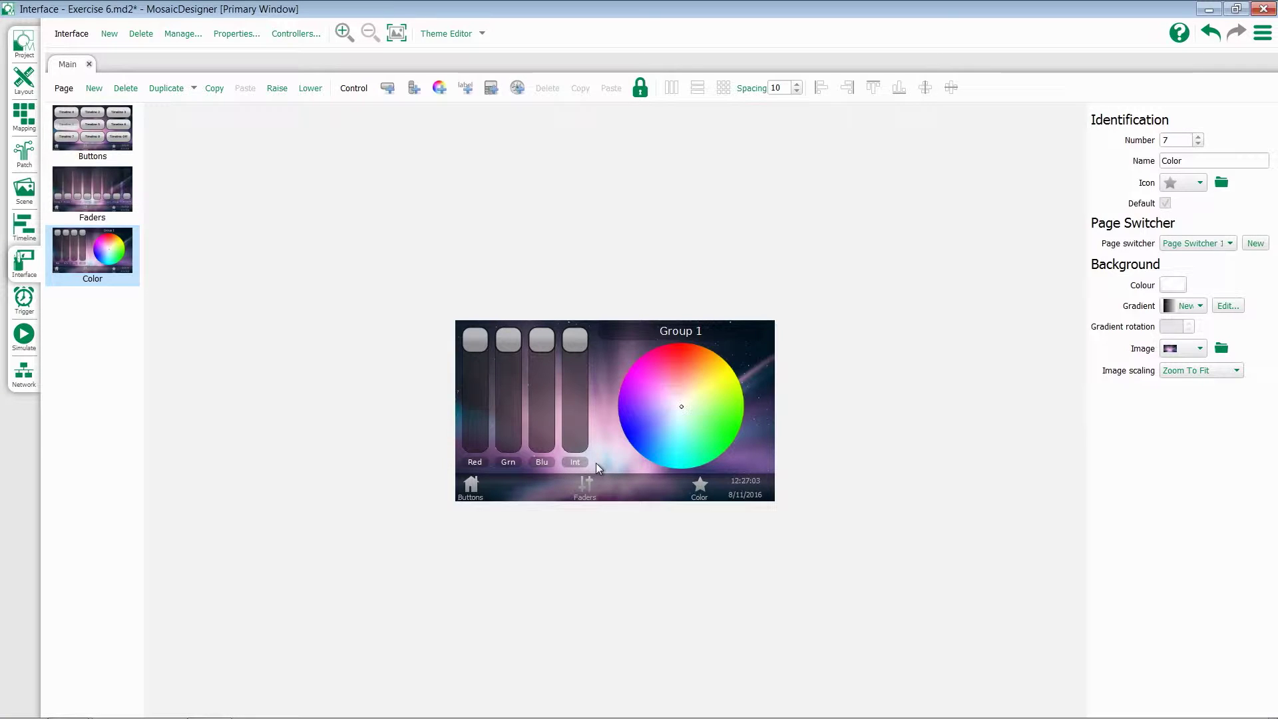
pyautogui.click(725, 432)
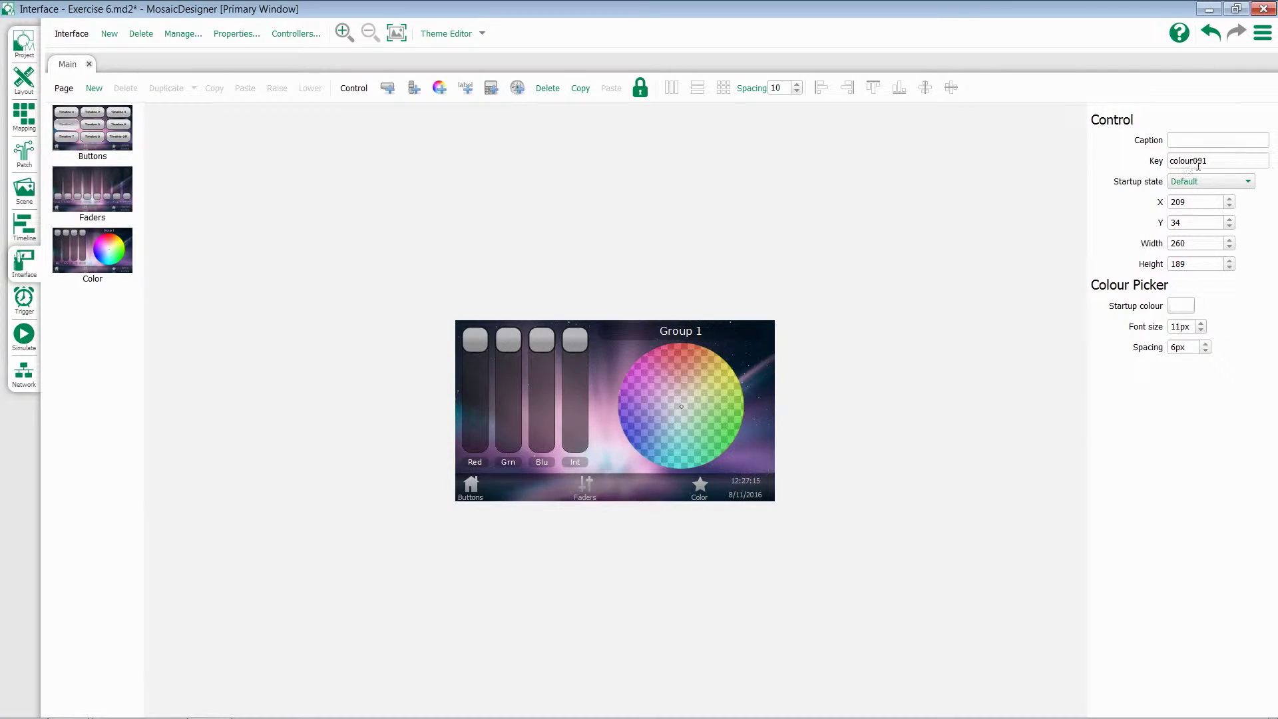
pyautogui.click(28, 301)
pyautogui.click(107, 34)
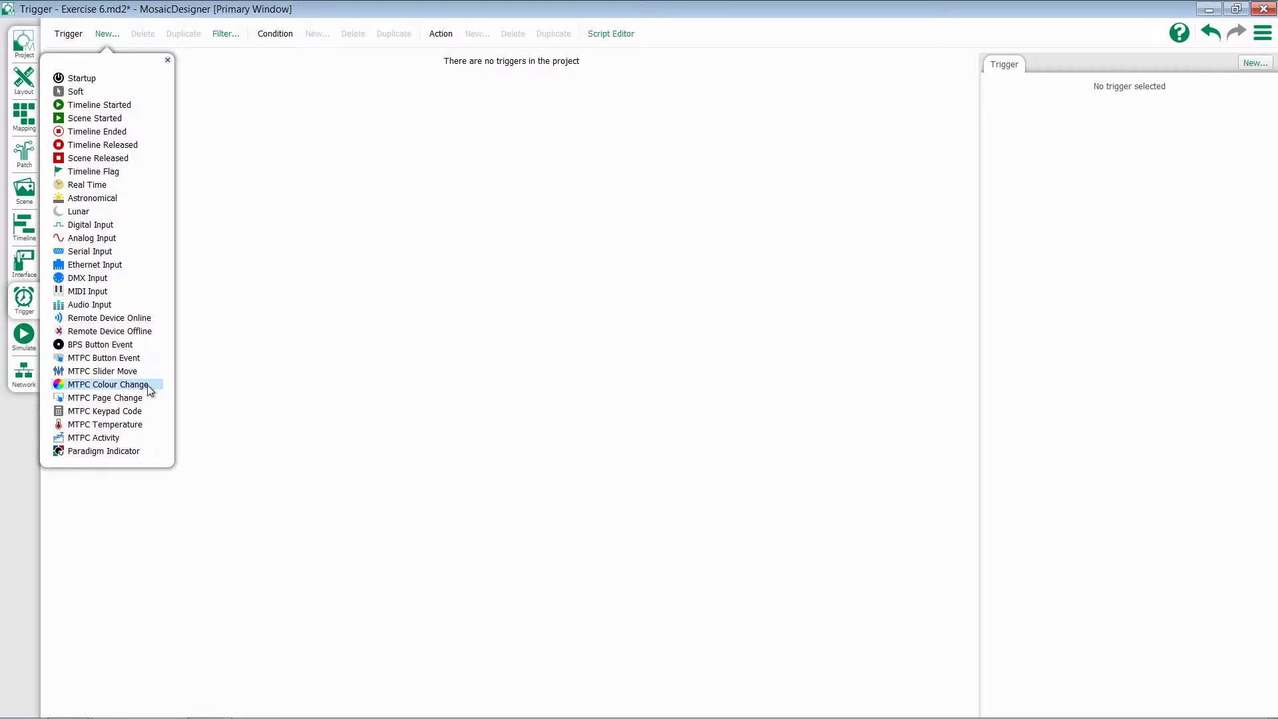
pyautogui.click(107, 385)
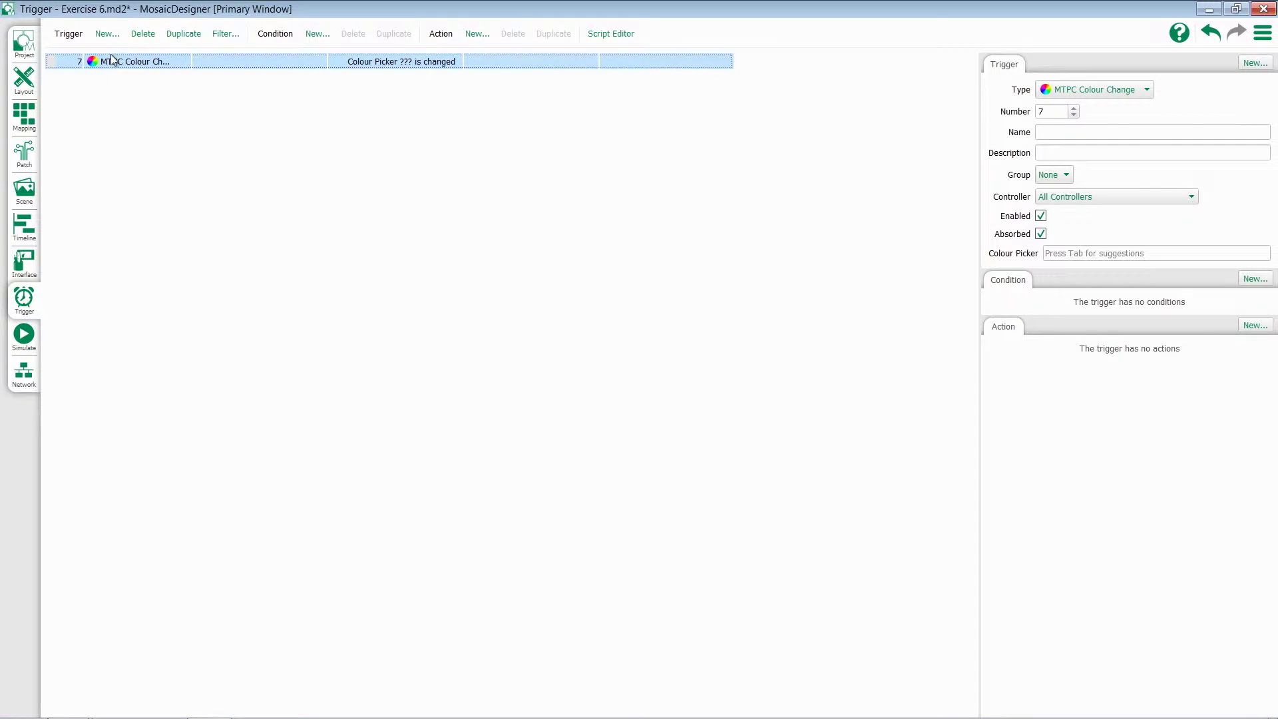
pyautogui.click(1070, 253)
pyautogui.press('Tab')
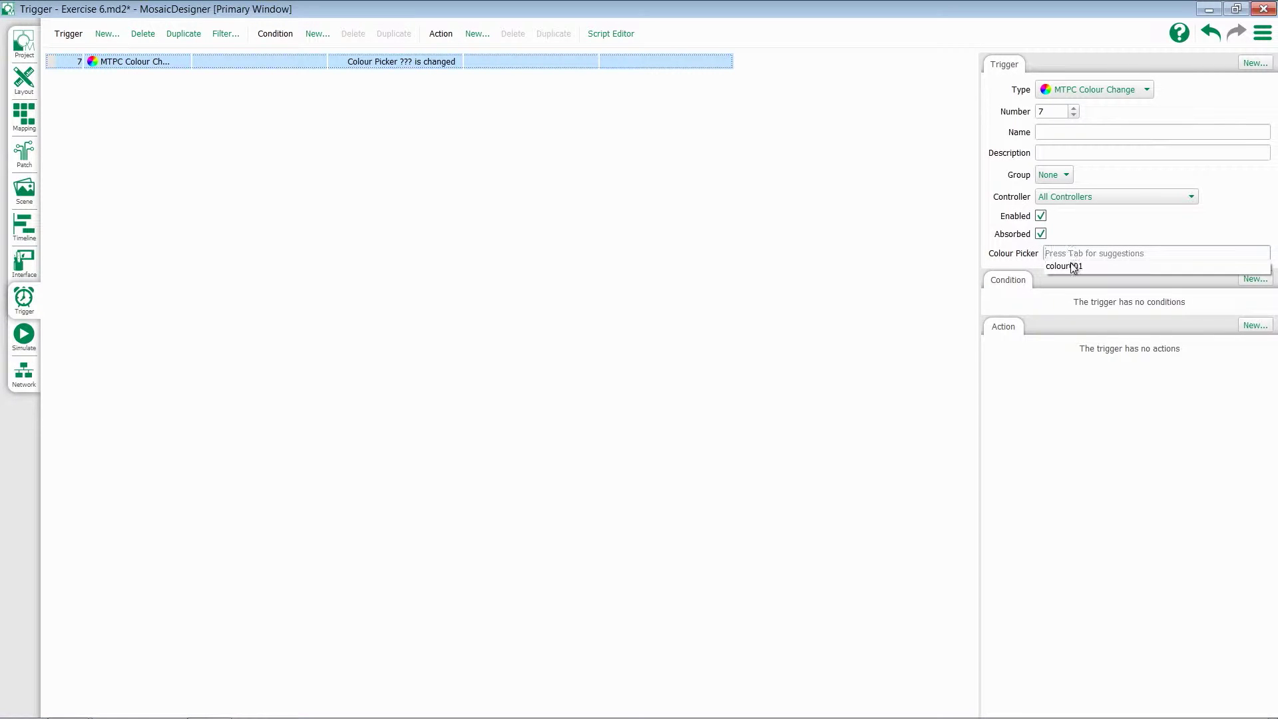
pyautogui.click(1069, 265)
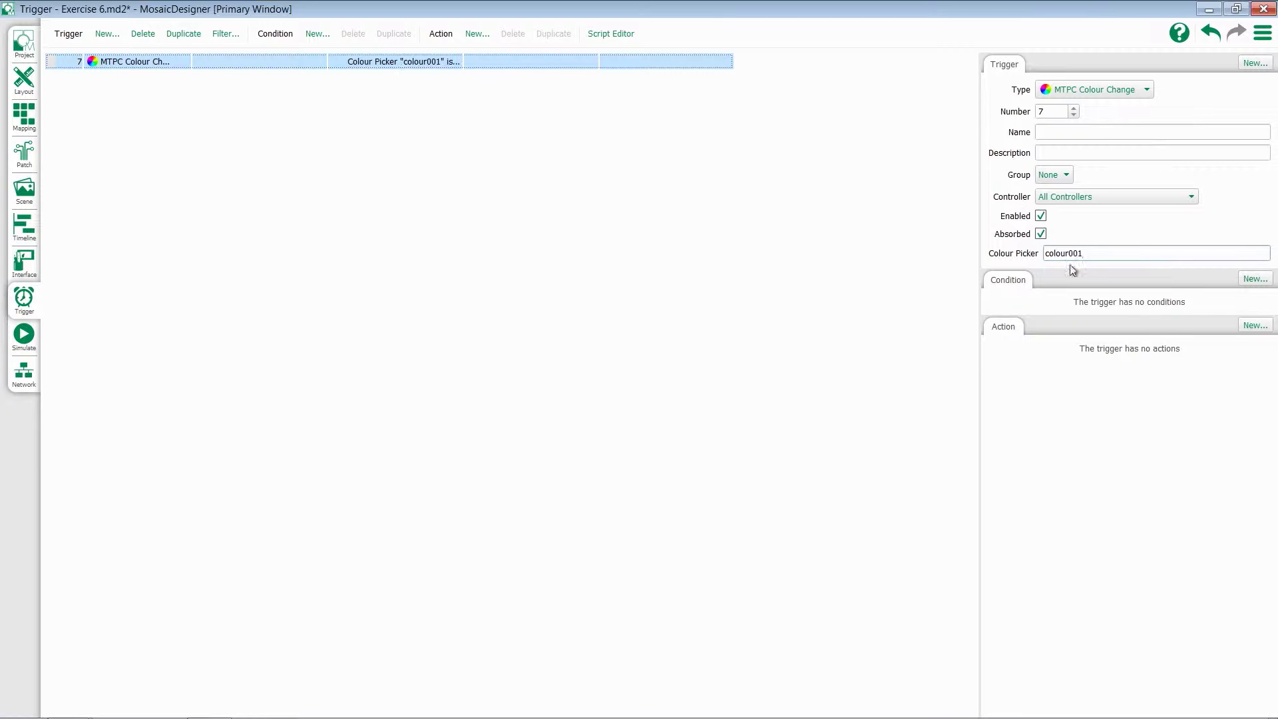
# - Add a Set RGB action to the trigger targeting group 1: Left Trees, and upload the project to the controller
pyautogui.click(1242, 326)
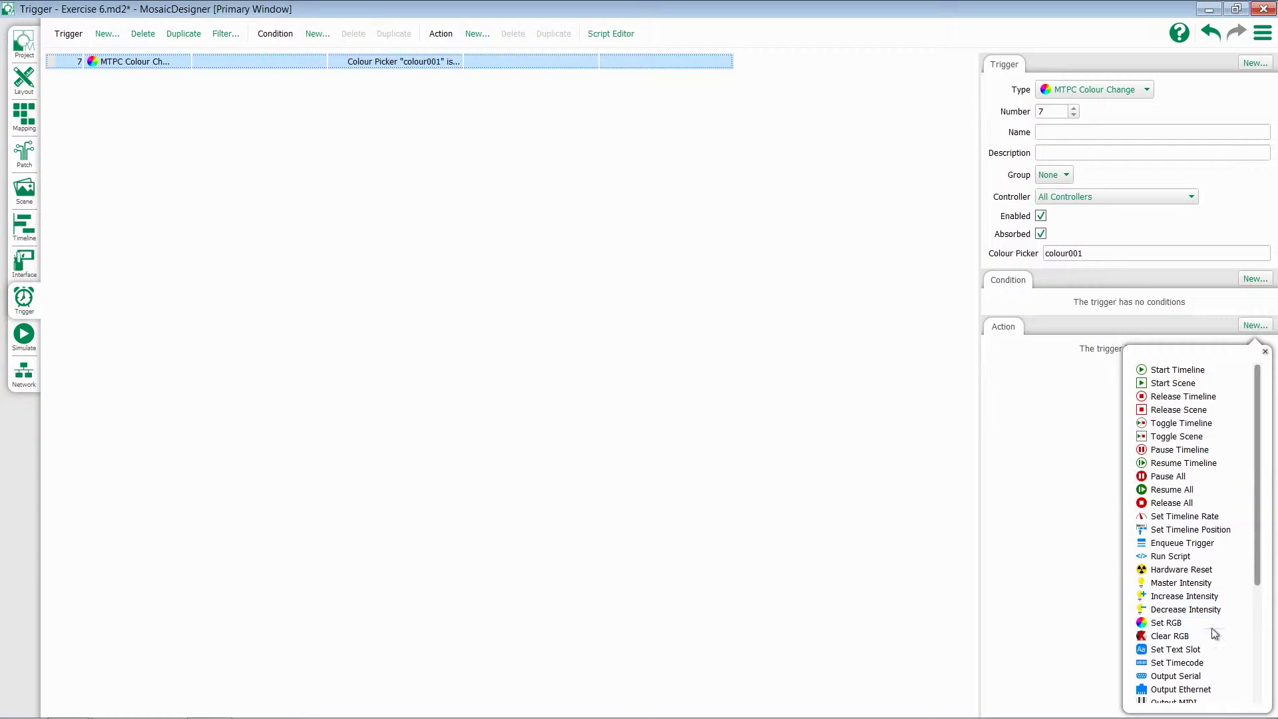
pyautogui.click(1184, 626)
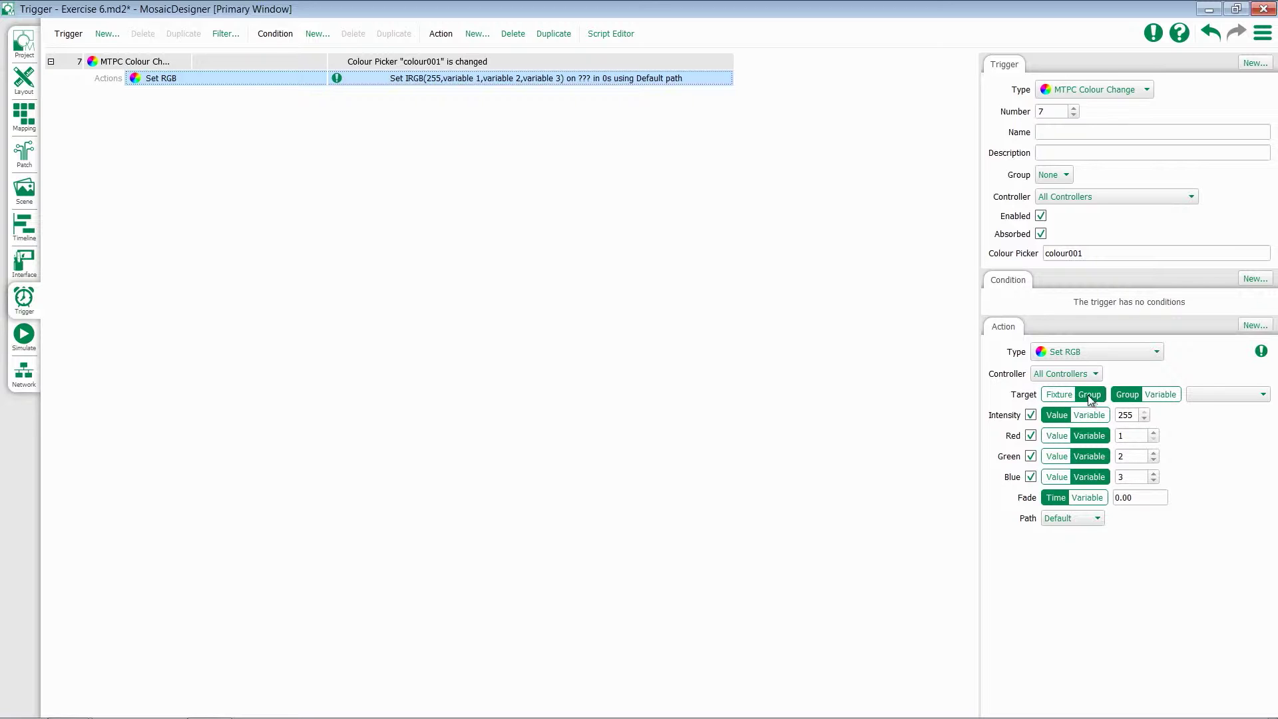
pyautogui.click(1225, 398)
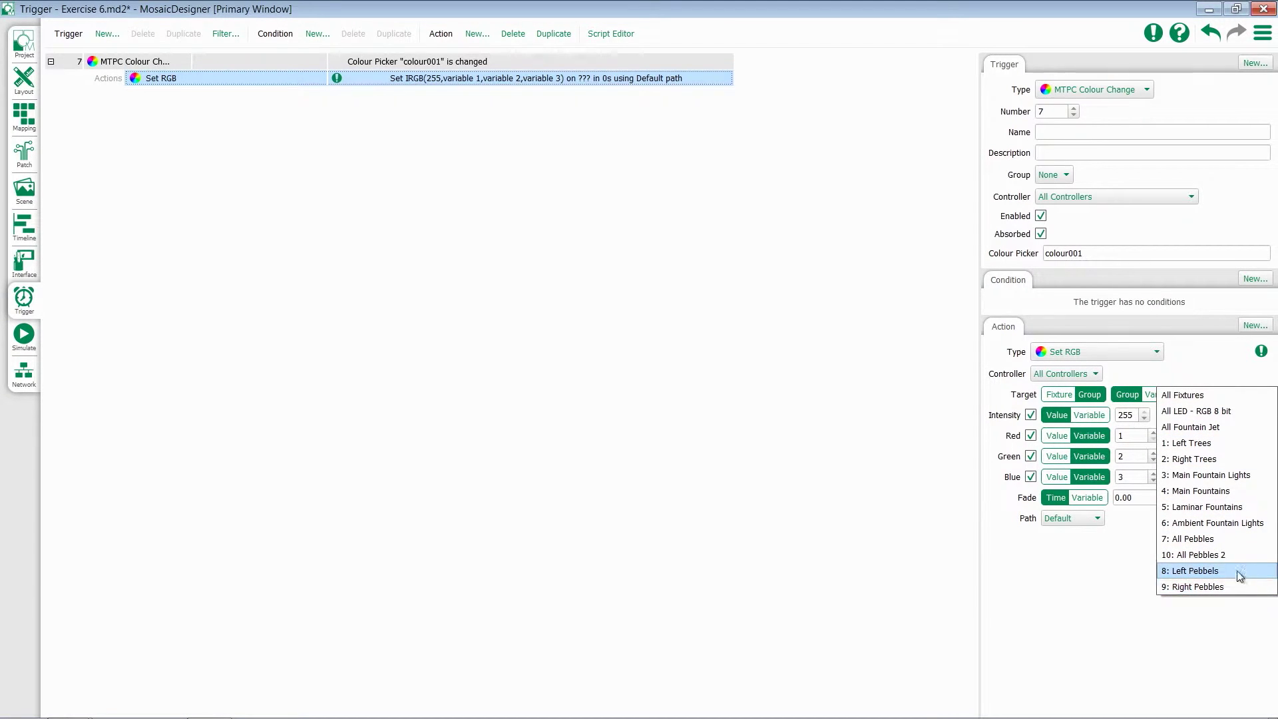
pyautogui.click(1221, 448)
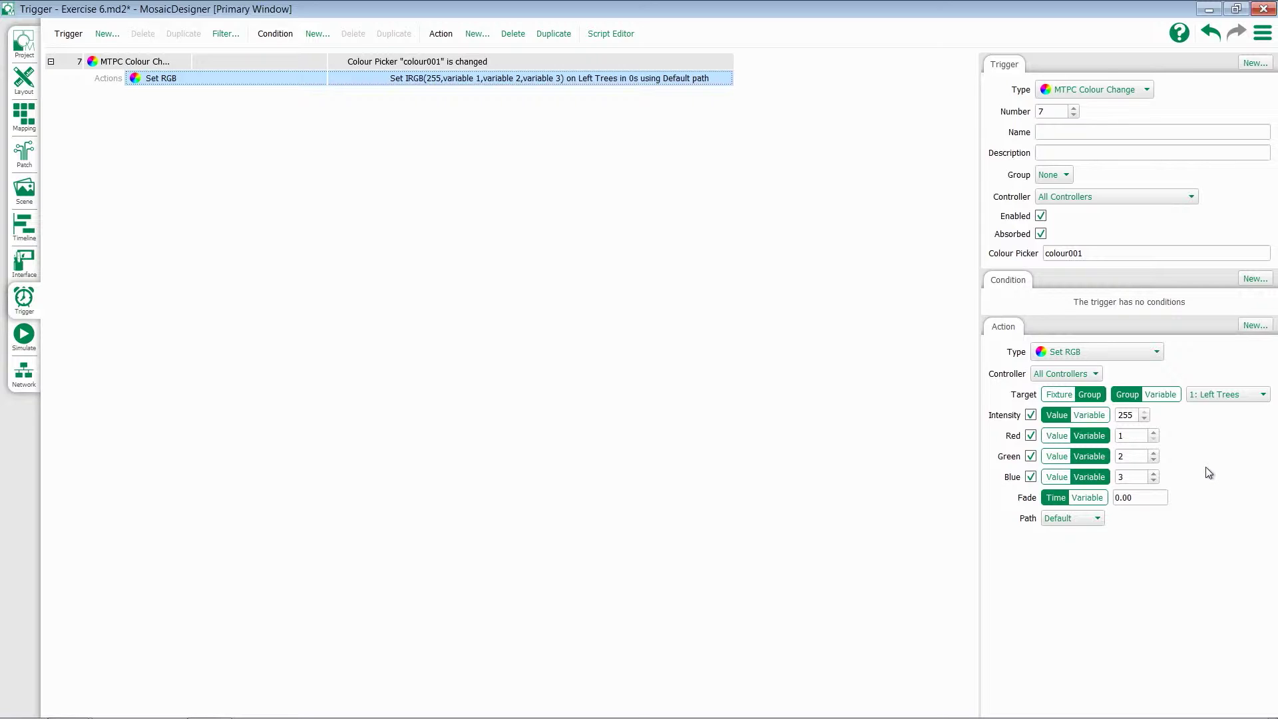
pyautogui.hotkey('ctrl', 'u')
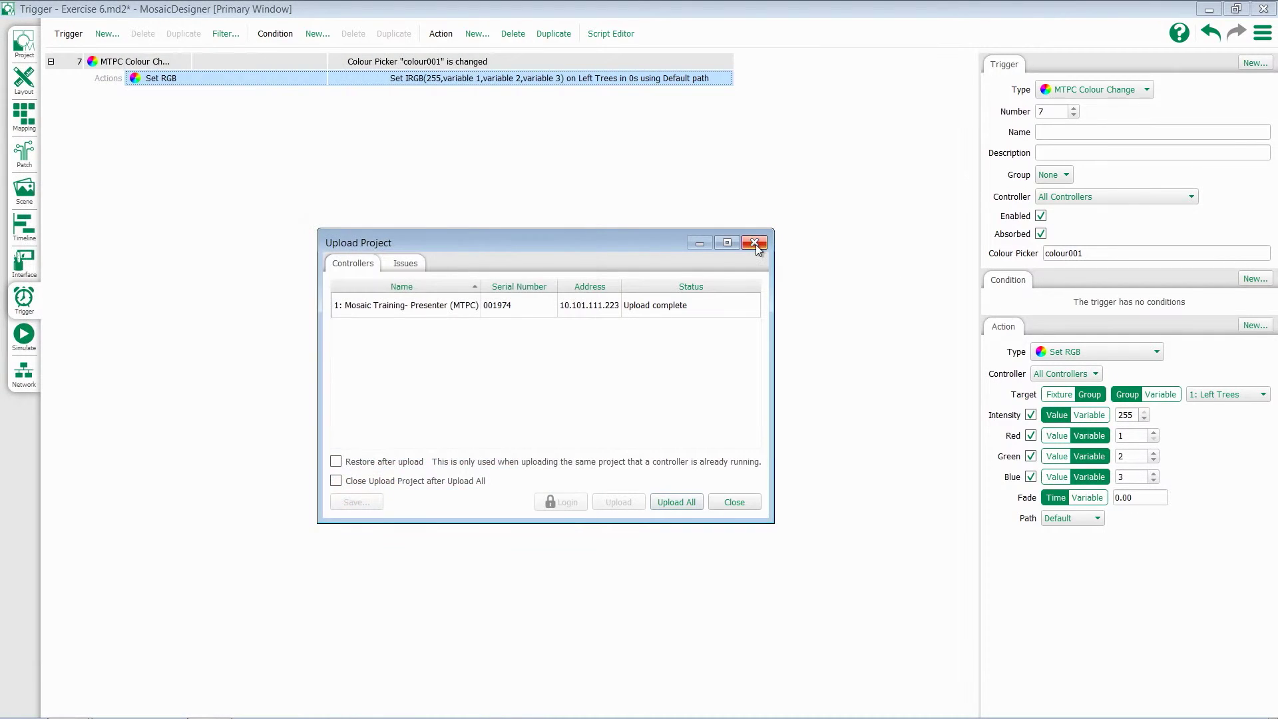
pyautogui.click(734, 502)
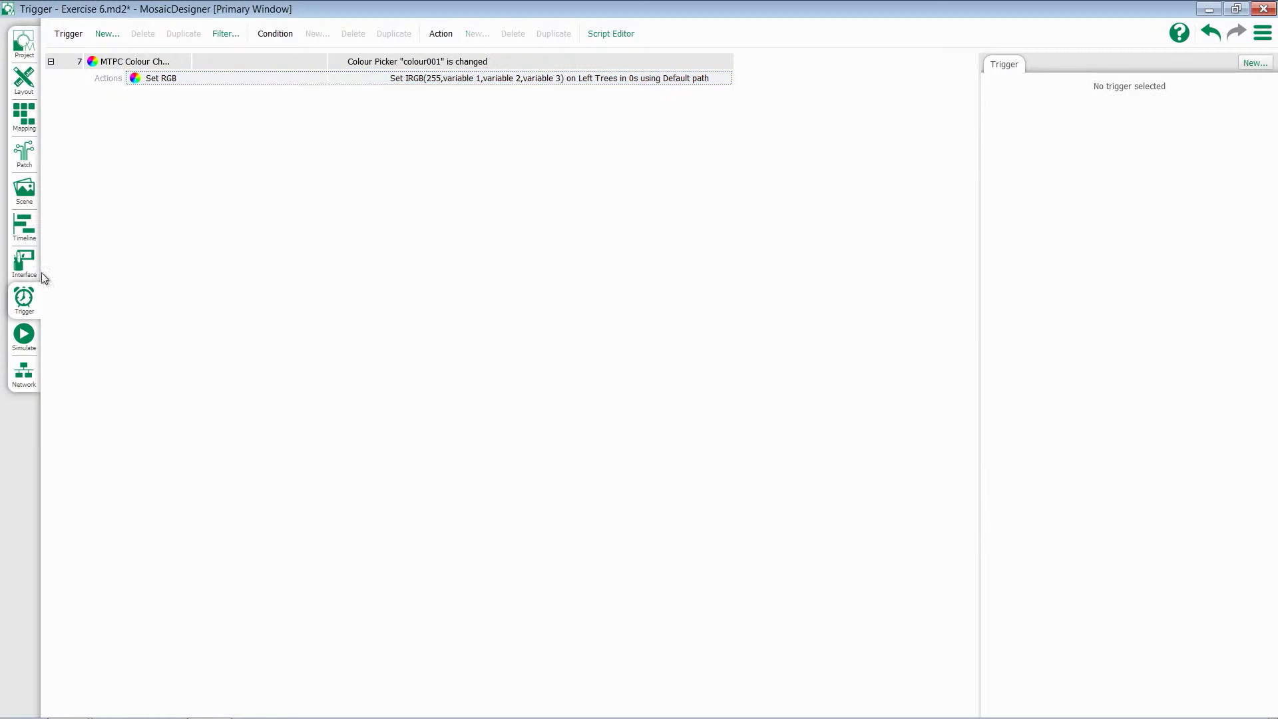
# - Set the startup value of the Int slider on the Color interface page to 0
pyautogui.click(20, 265)
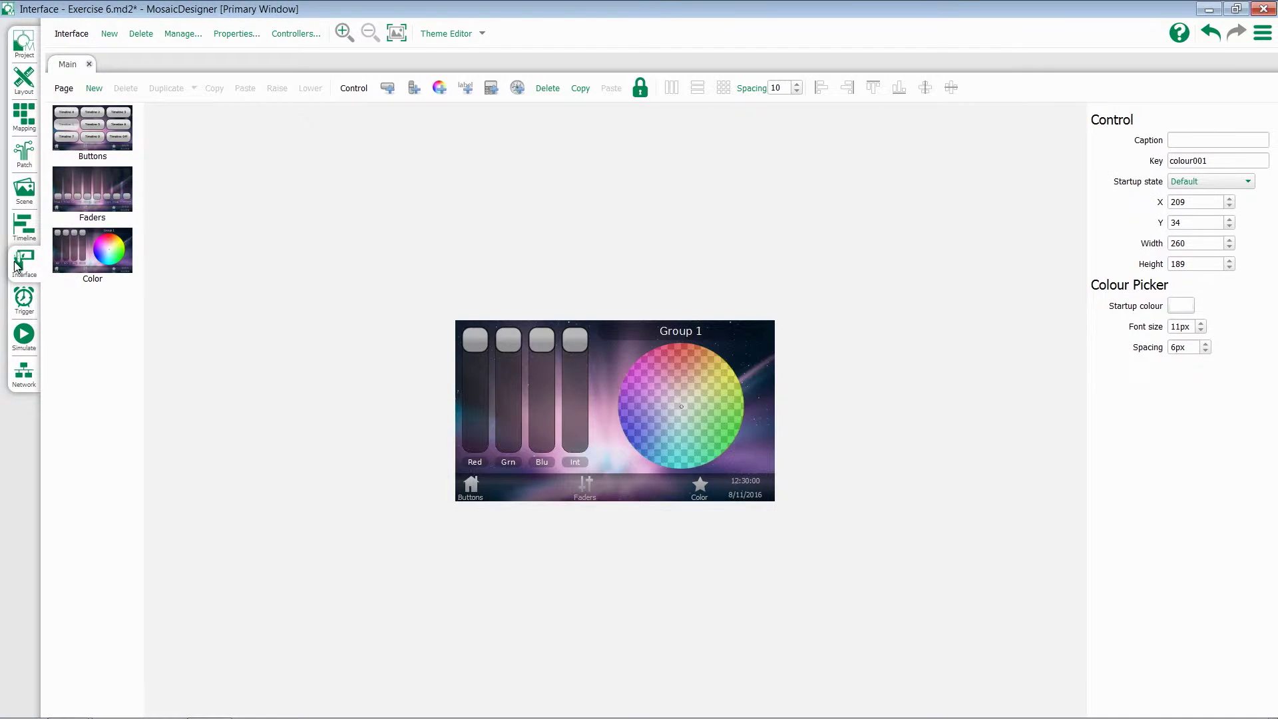
pyautogui.click(578, 386)
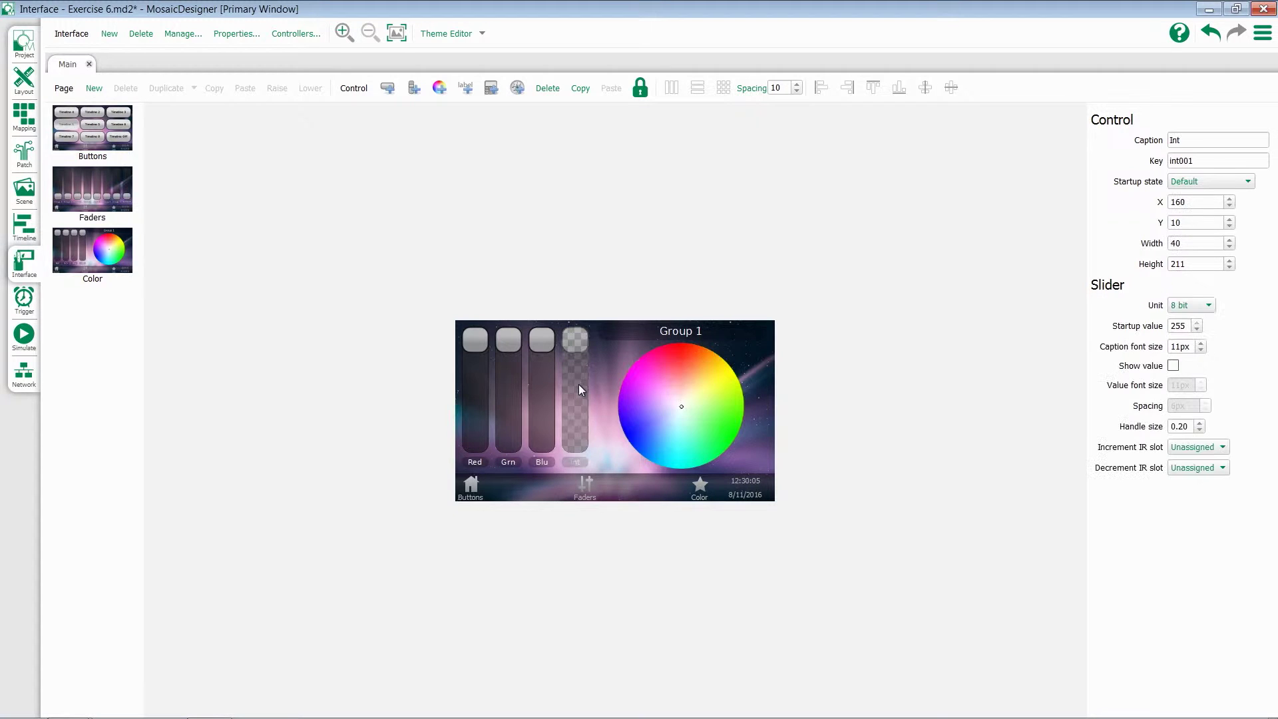
pyautogui.doubleClick(1188, 326)
pyautogui.write('0')
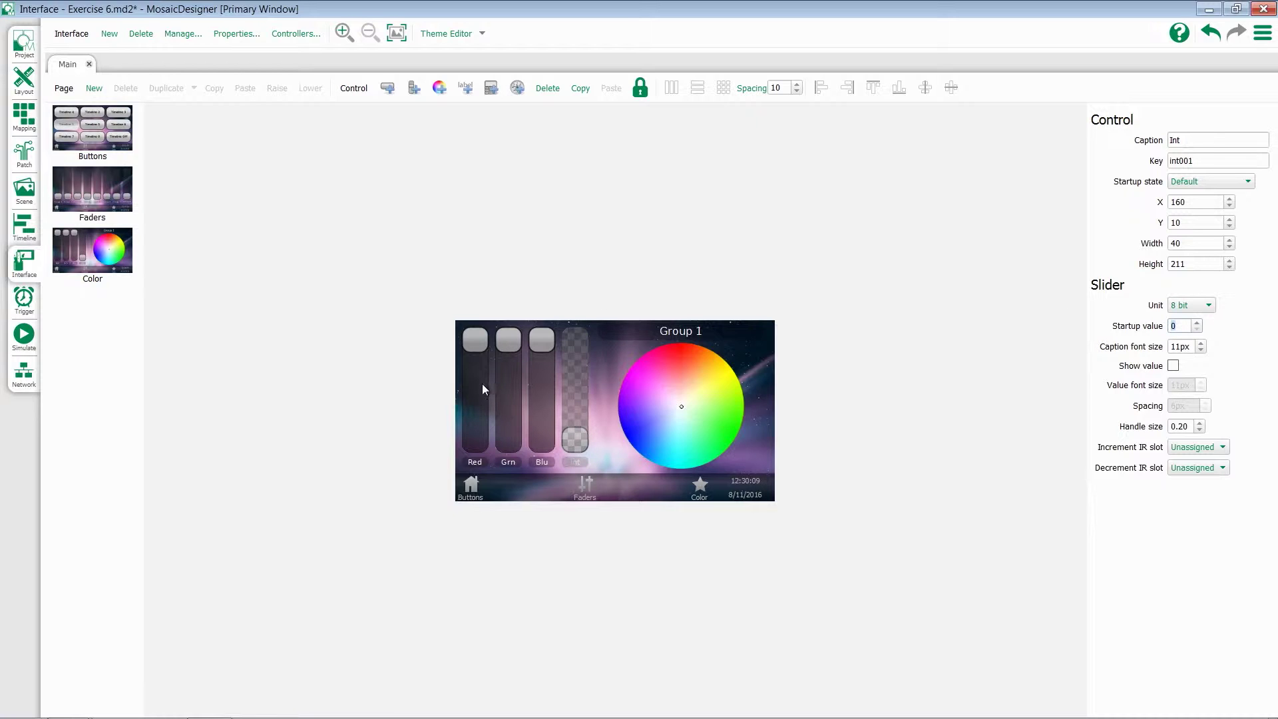
# - Examine the control keys of the Red, Grn, Blu and Int sliders on the Color page
pyautogui.click(480, 383)
pyautogui.click(511, 380)
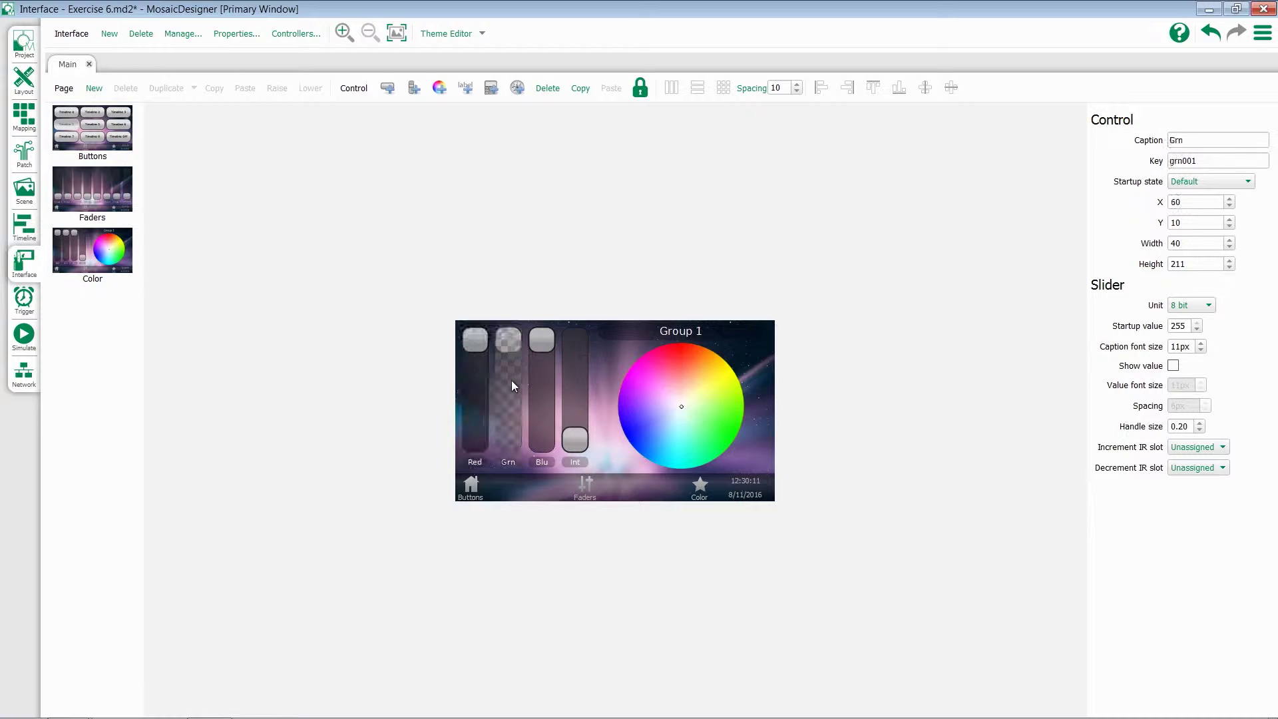
pyautogui.click(546, 378)
pyautogui.click(485, 374)
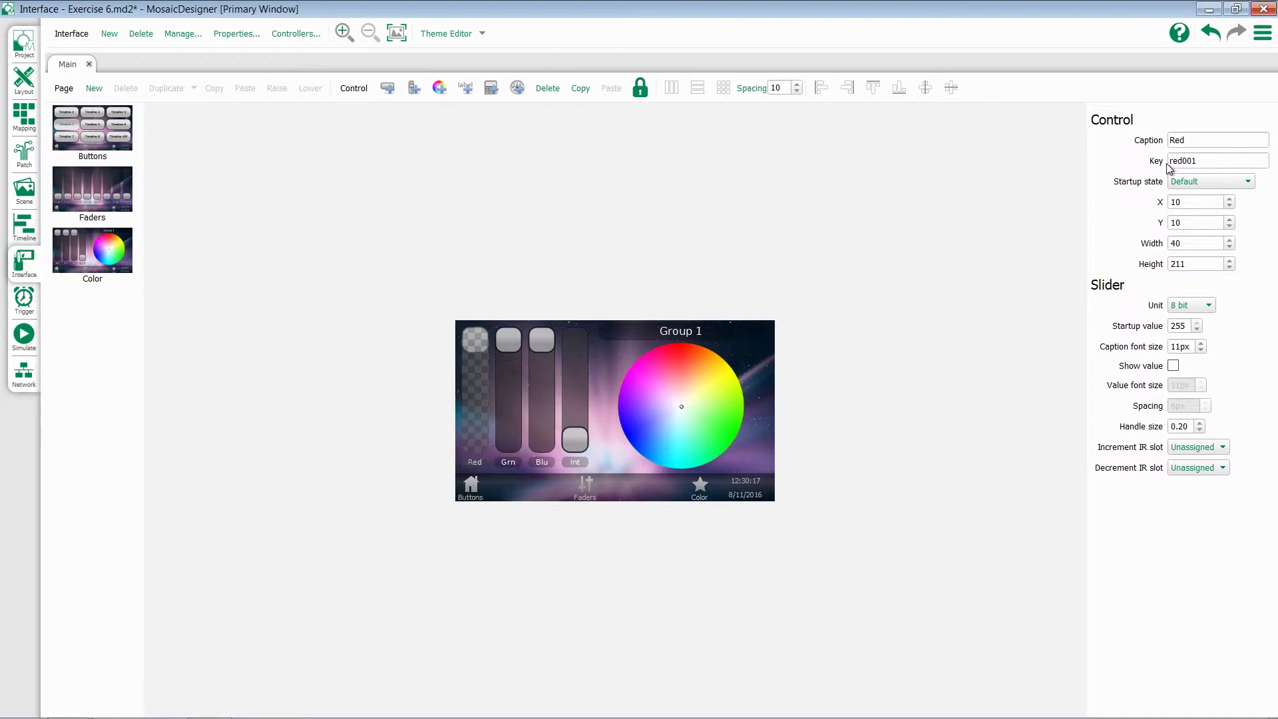
pyautogui.click(512, 373)
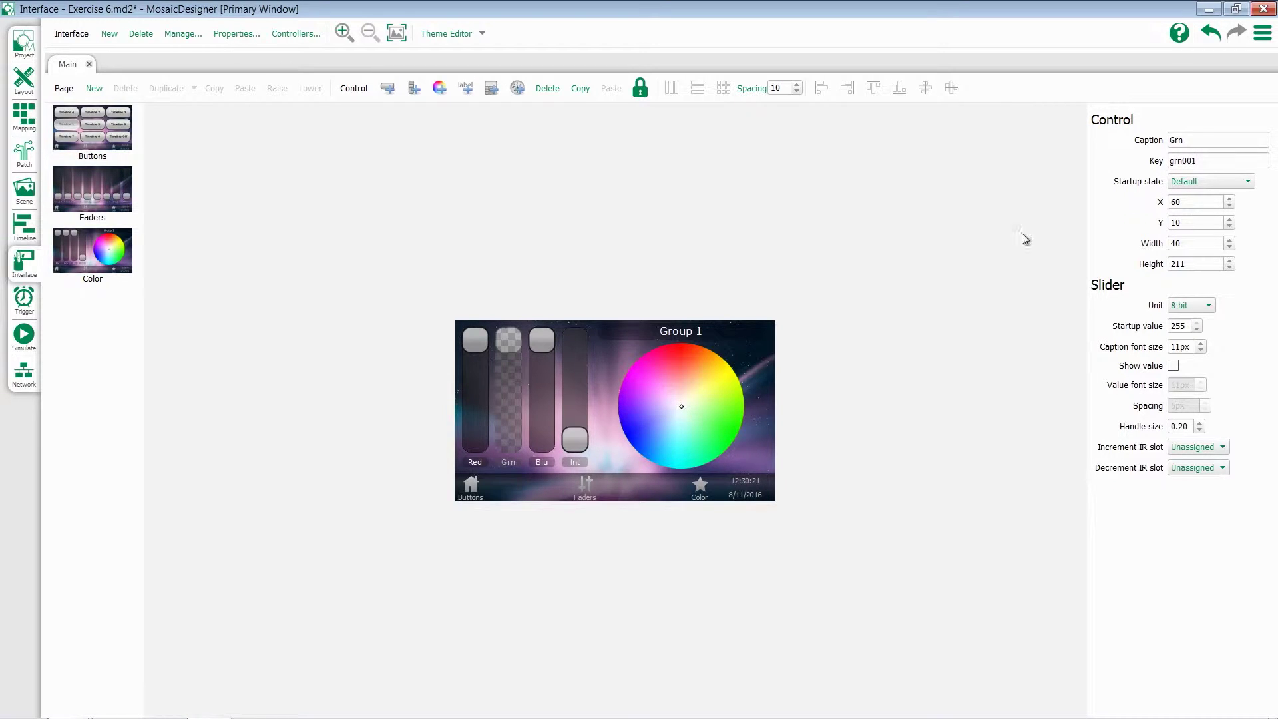
pyautogui.click(543, 396)
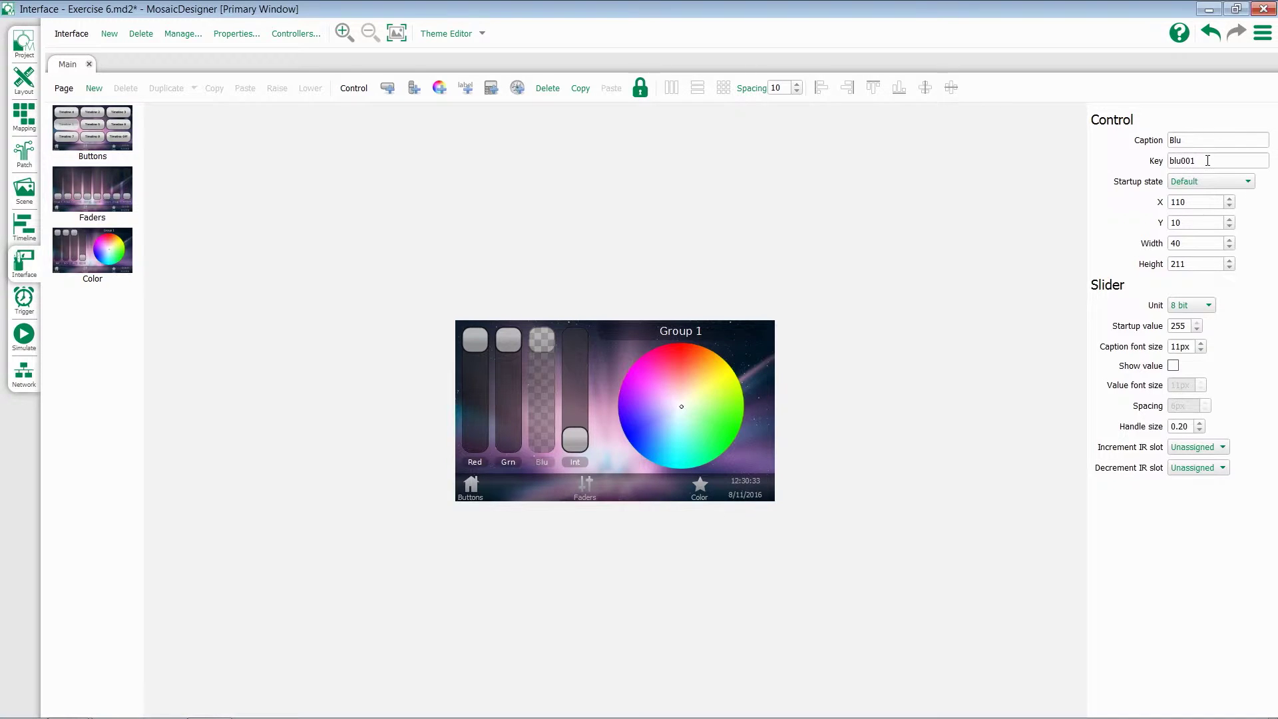
pyautogui.click(583, 402)
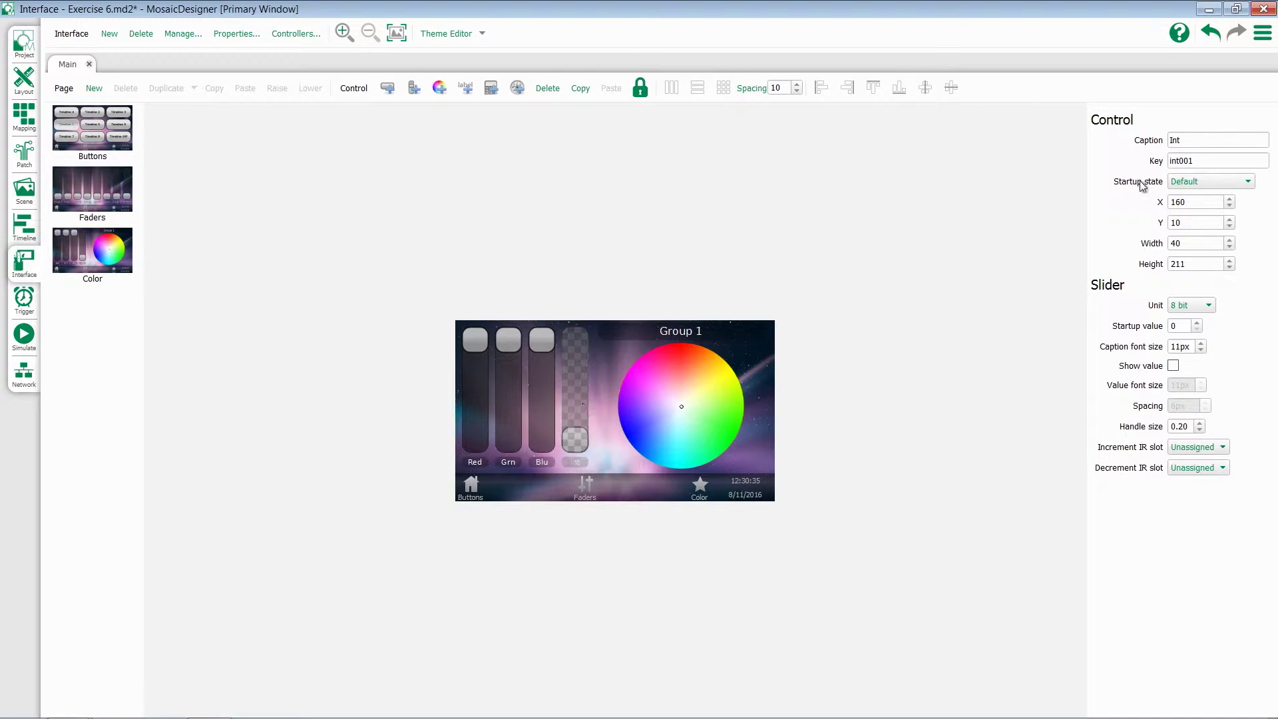
pyautogui.click(809, 200)
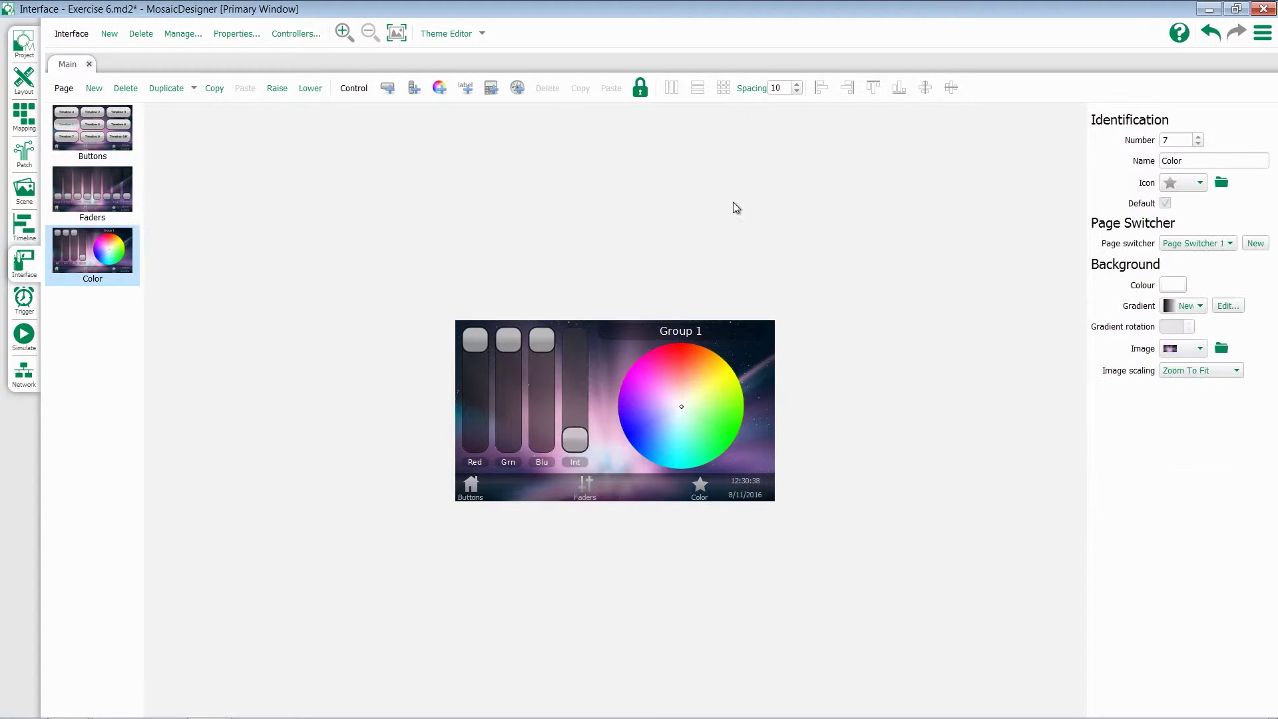
# - Add a Set MTPC Control Value action to the colour change trigger, with red001 as its control
pyautogui.click(24, 300)
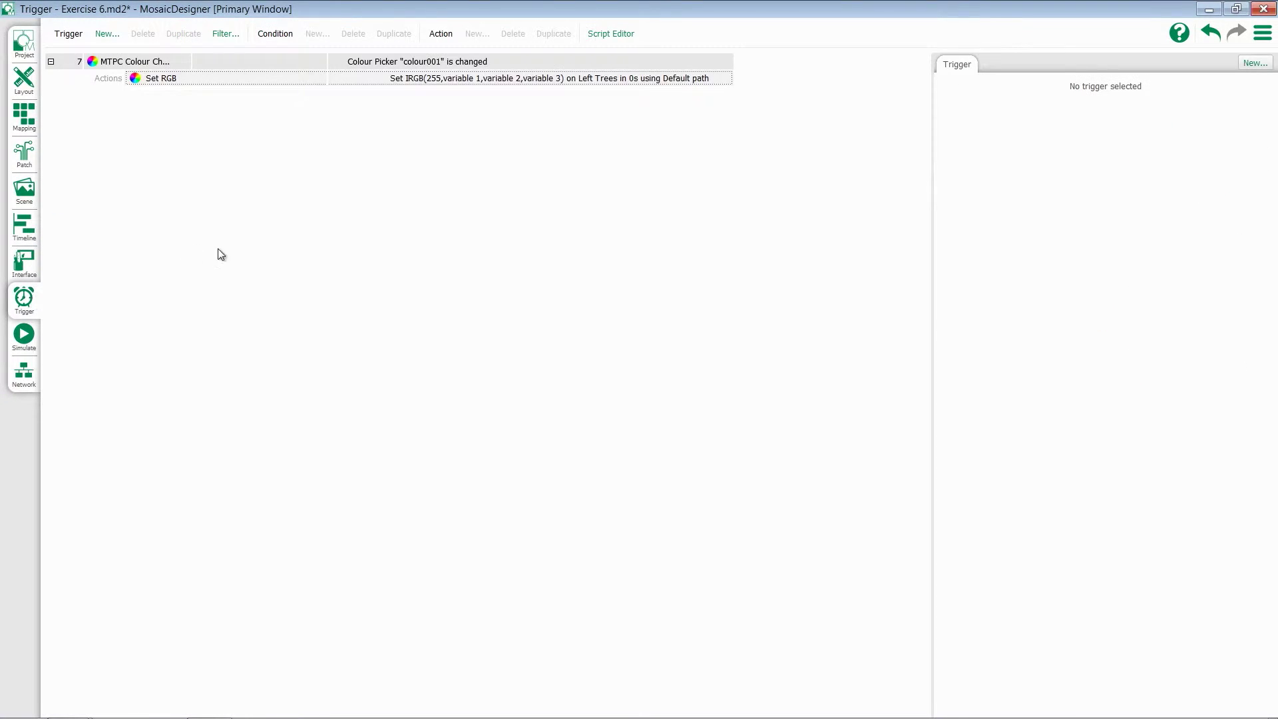
pyautogui.click(249, 62)
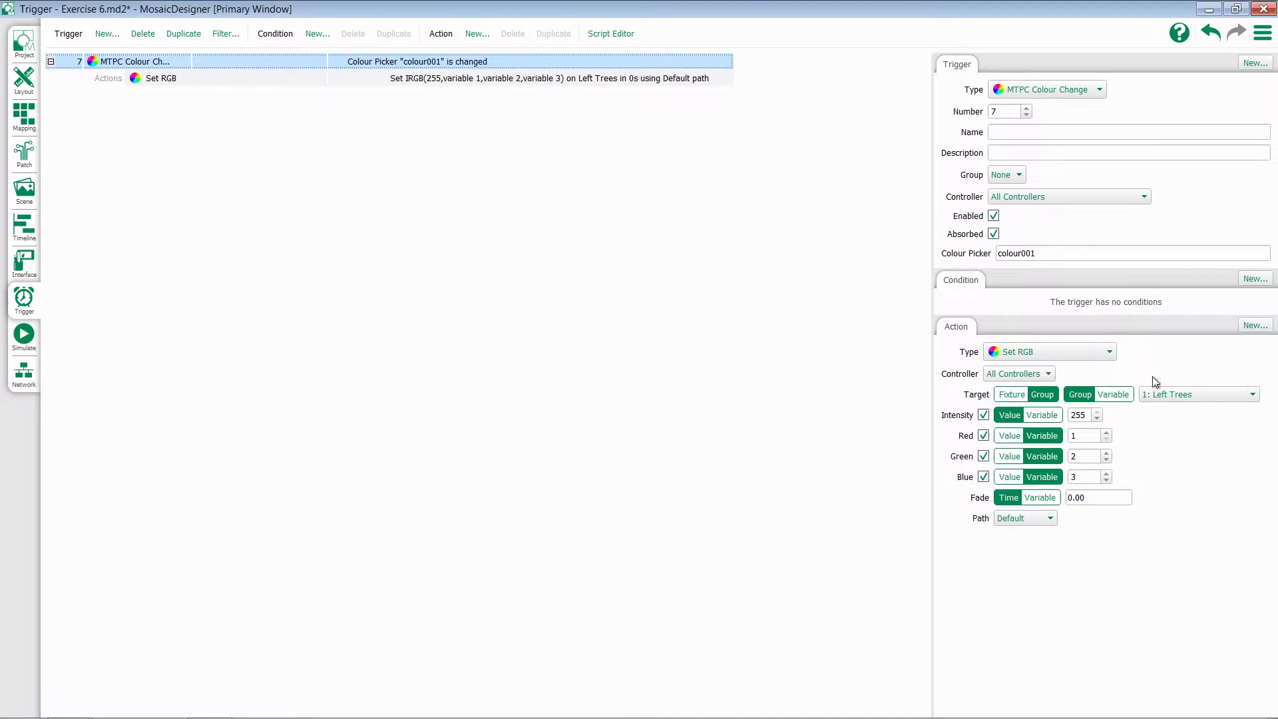
pyautogui.click(1256, 326)
pyautogui.scroll(-4, 1208, 443)
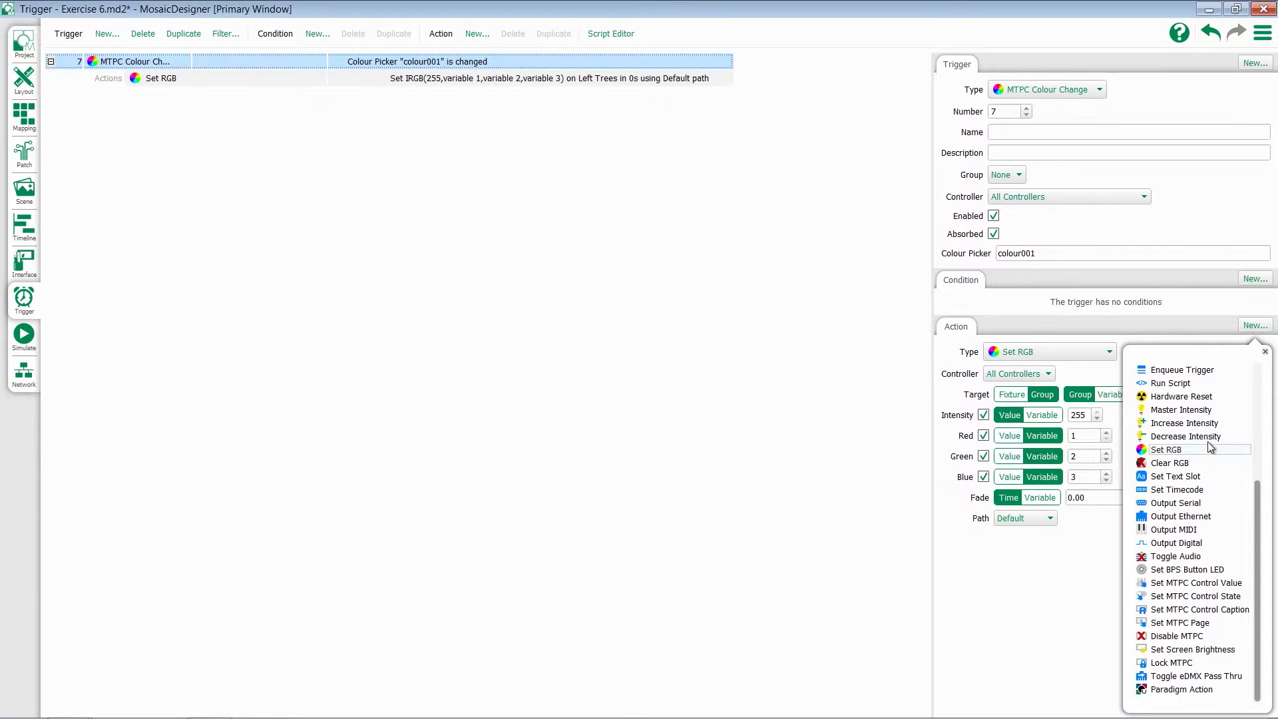
pyautogui.click(1238, 584)
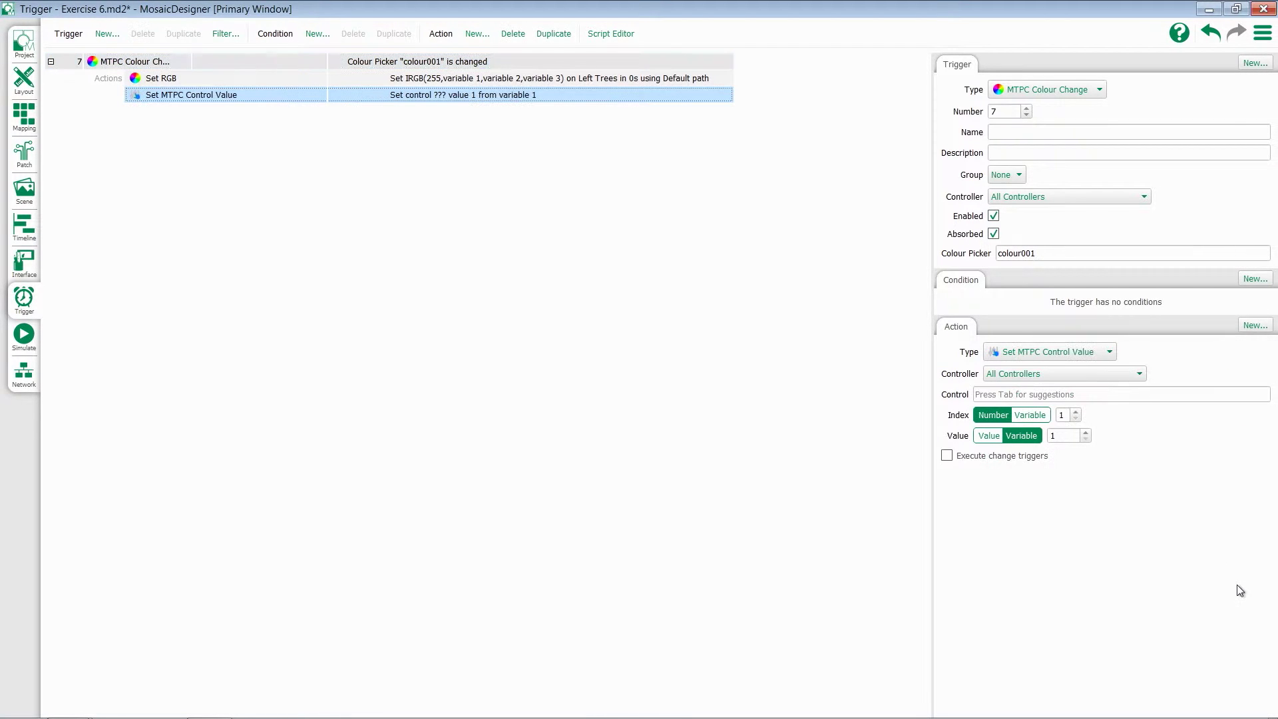
pyautogui.click(978, 394)
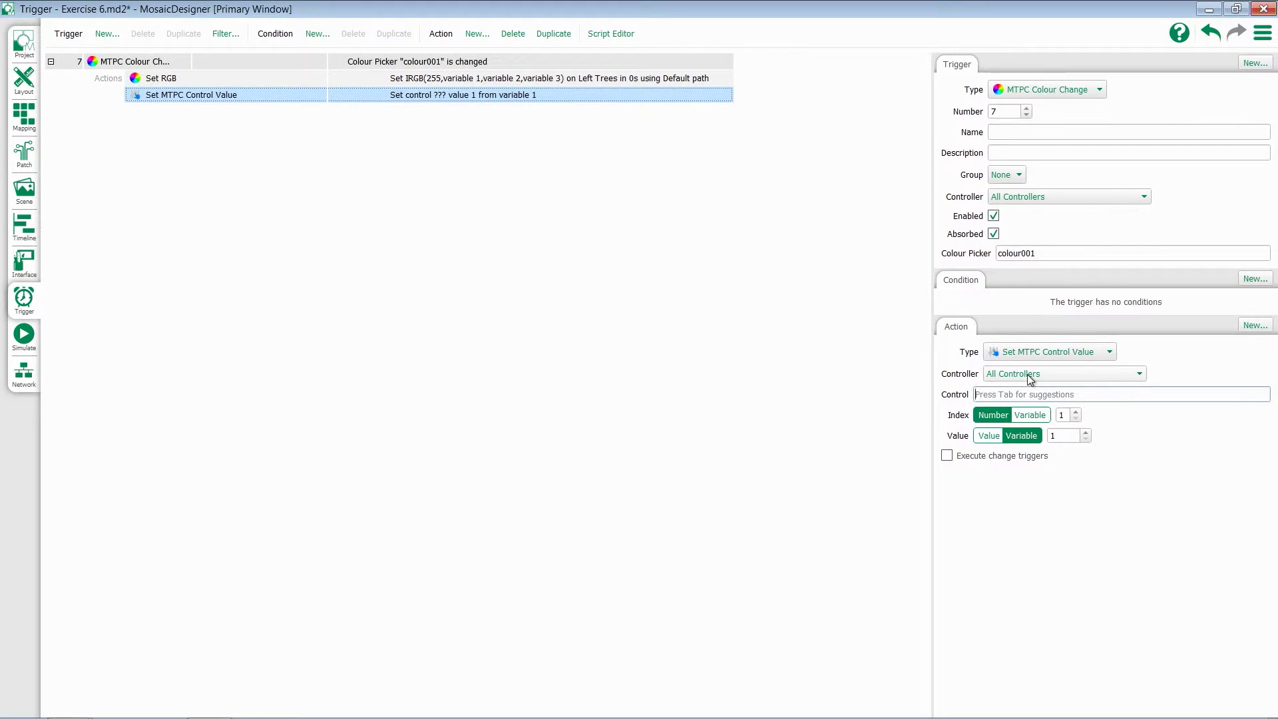
pyautogui.press('Tab')
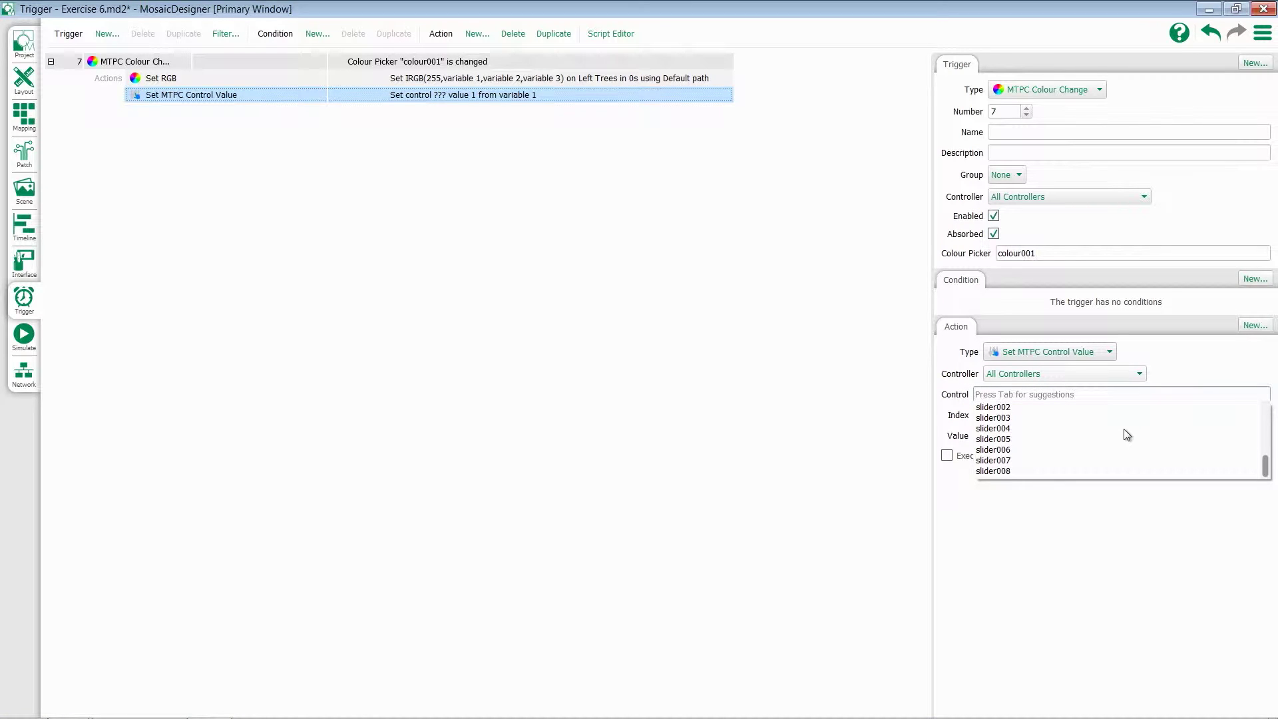
pyautogui.scroll(2, 1127, 434)
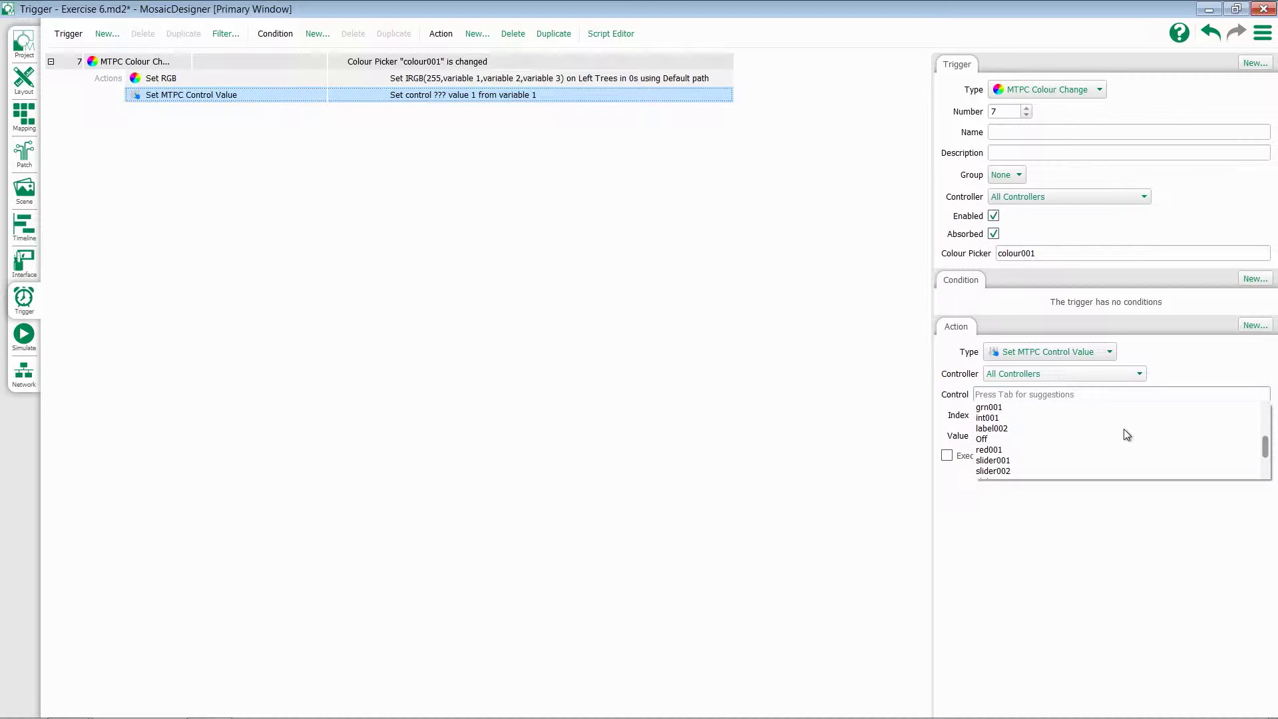
pyautogui.click(992, 450)
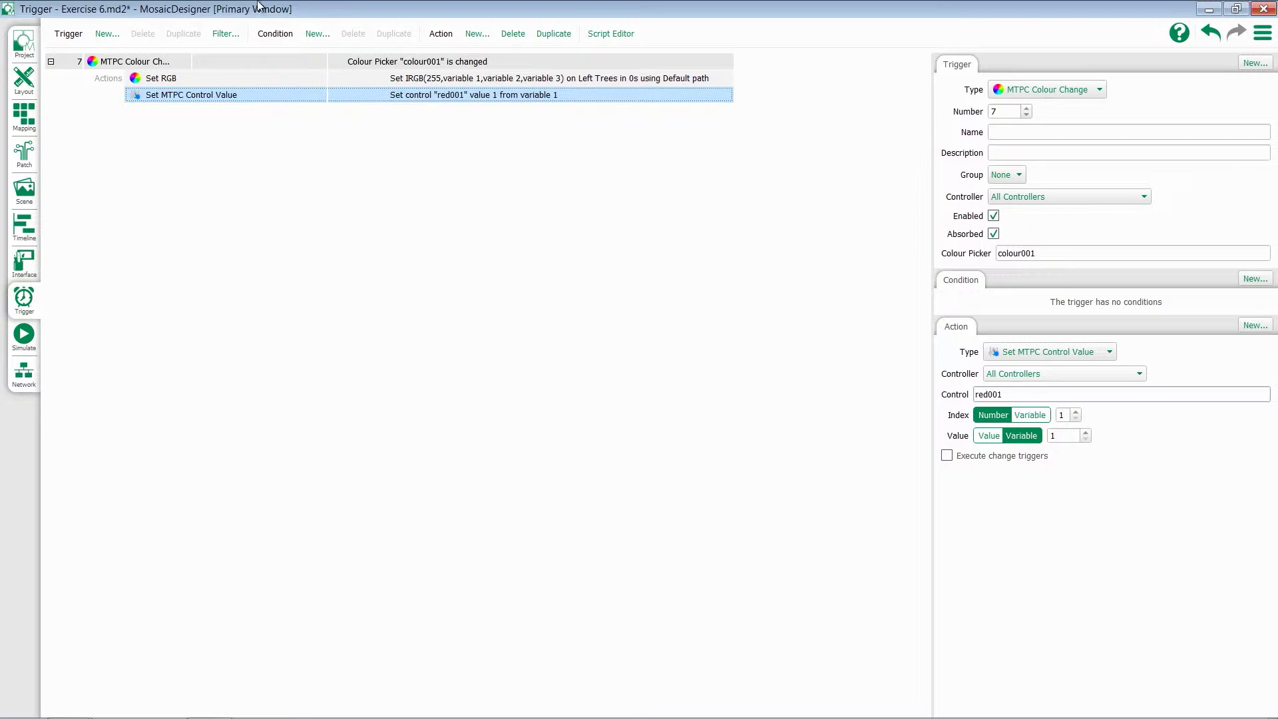
# - Check the colour variables used by the Set RGB action and duplicate the red001 control value action twice
pyautogui.click(431, 80)
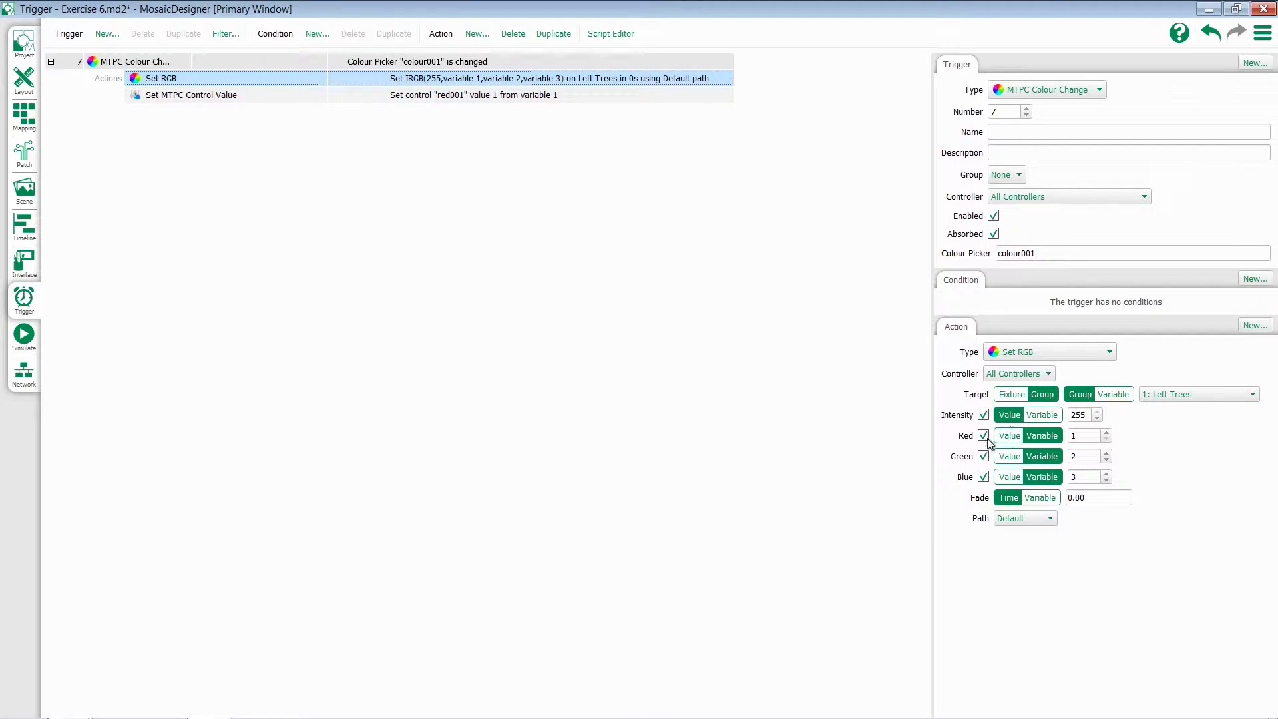
pyautogui.click(517, 98)
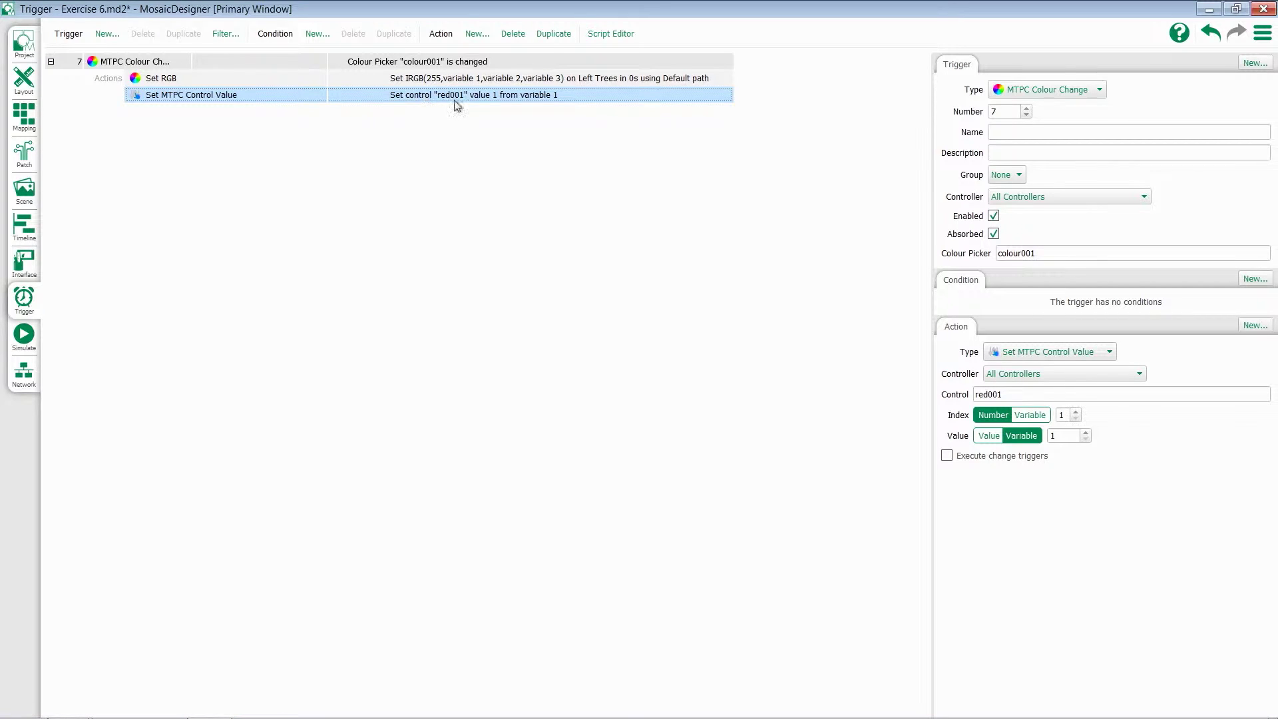
pyautogui.click(565, 34)
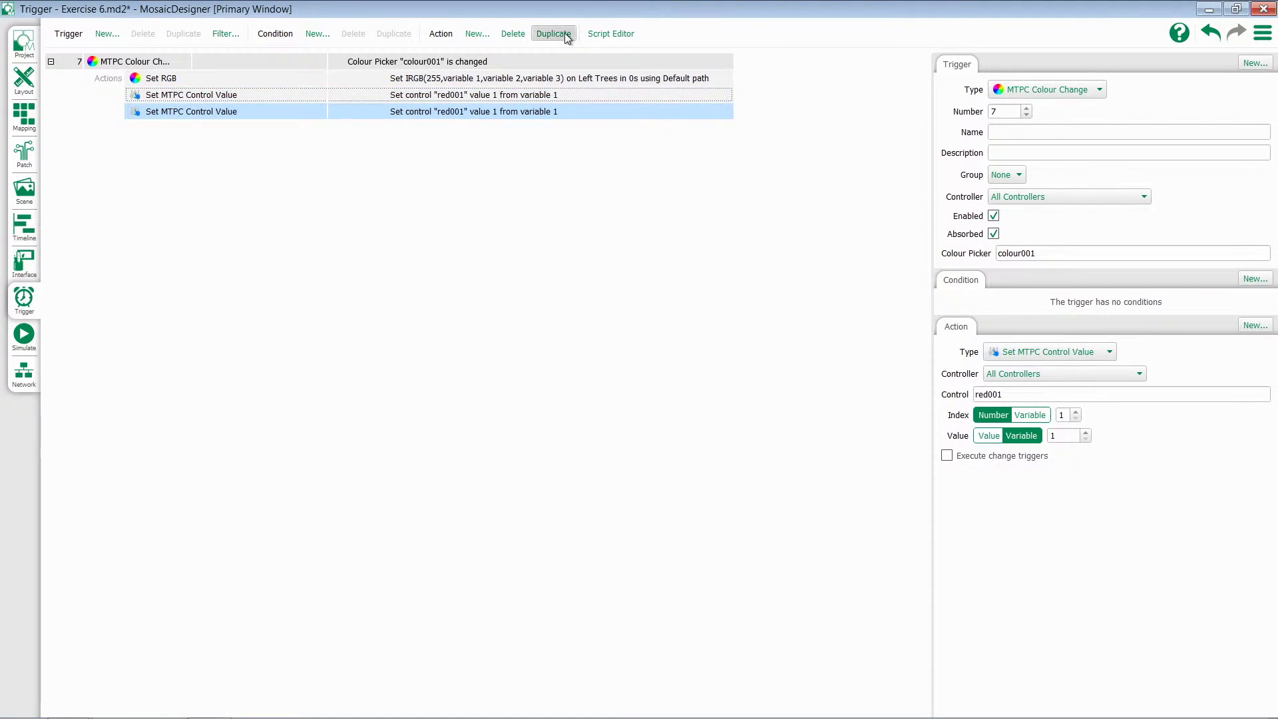
pyautogui.click(565, 34)
# - Change the second Set MTPC Control Value action of the colour change trigger to control grn001 with its value from variable 2
pyautogui.click(509, 111)
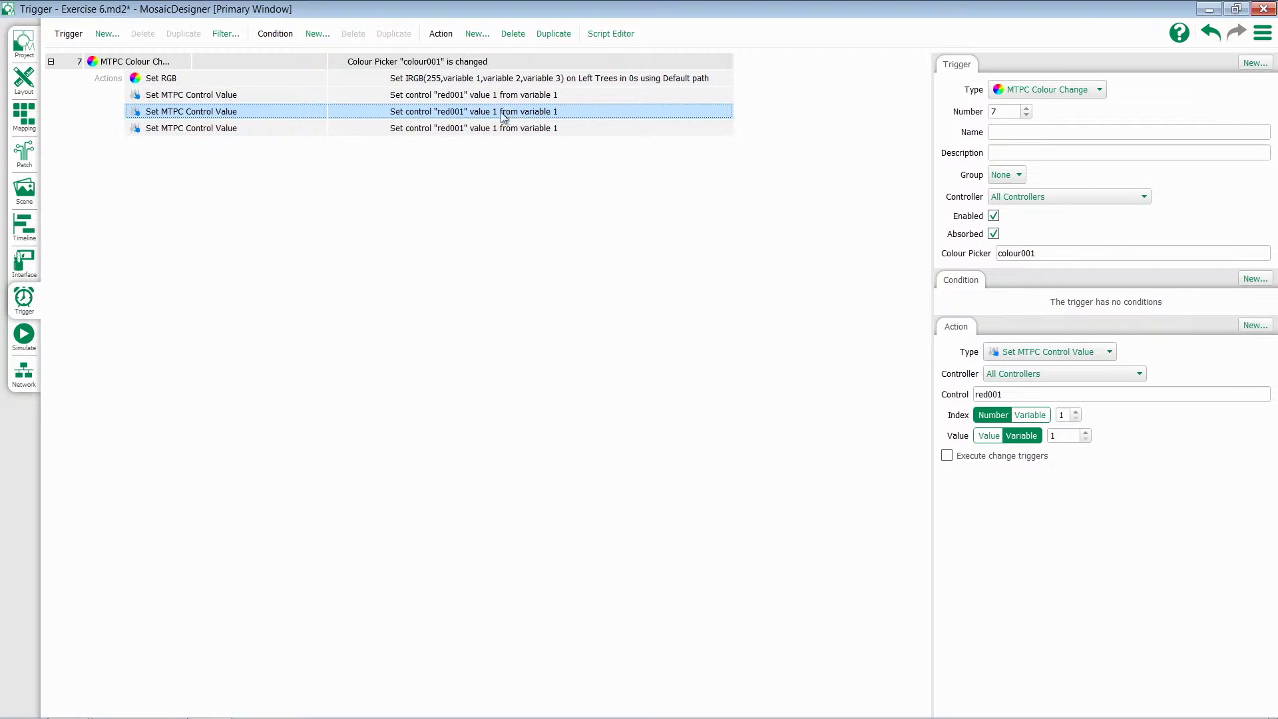
pyautogui.moveTo(994, 394); pyautogui.dragTo(974, 395)
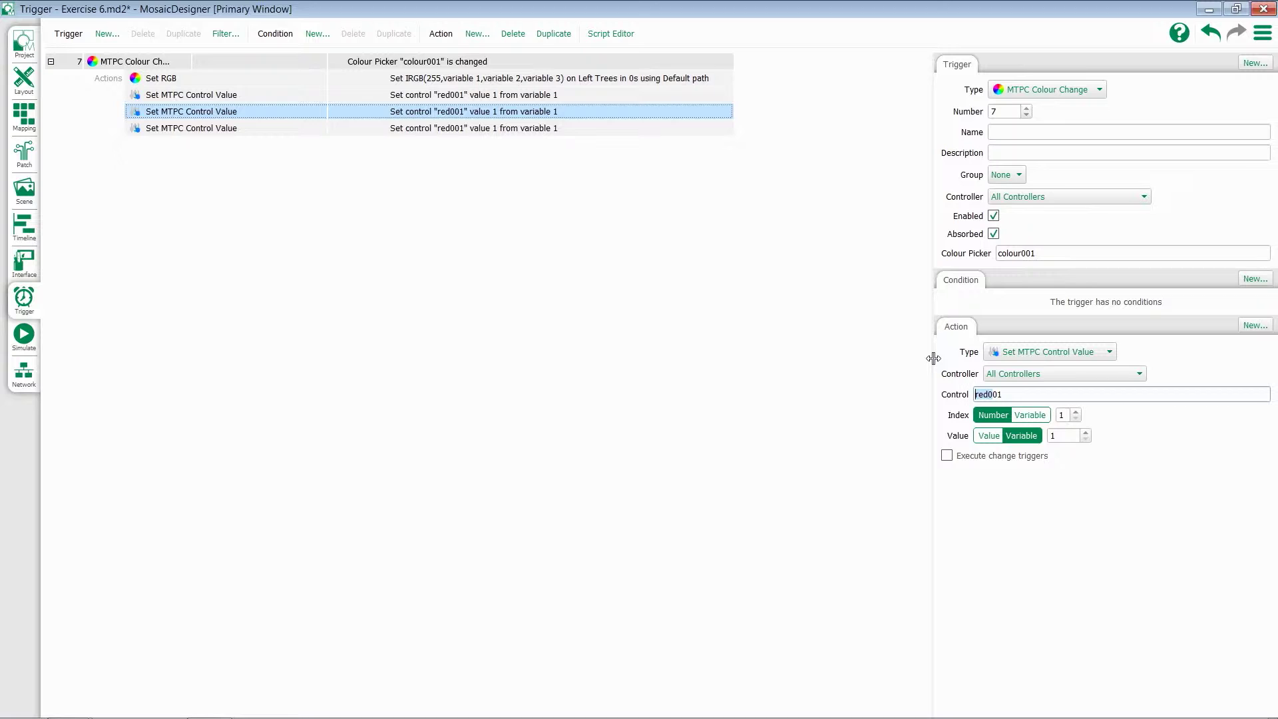
pyautogui.hotkey('ctrl', 'a')
pyautogui.press('BackSpace')
pyautogui.write('grn001')
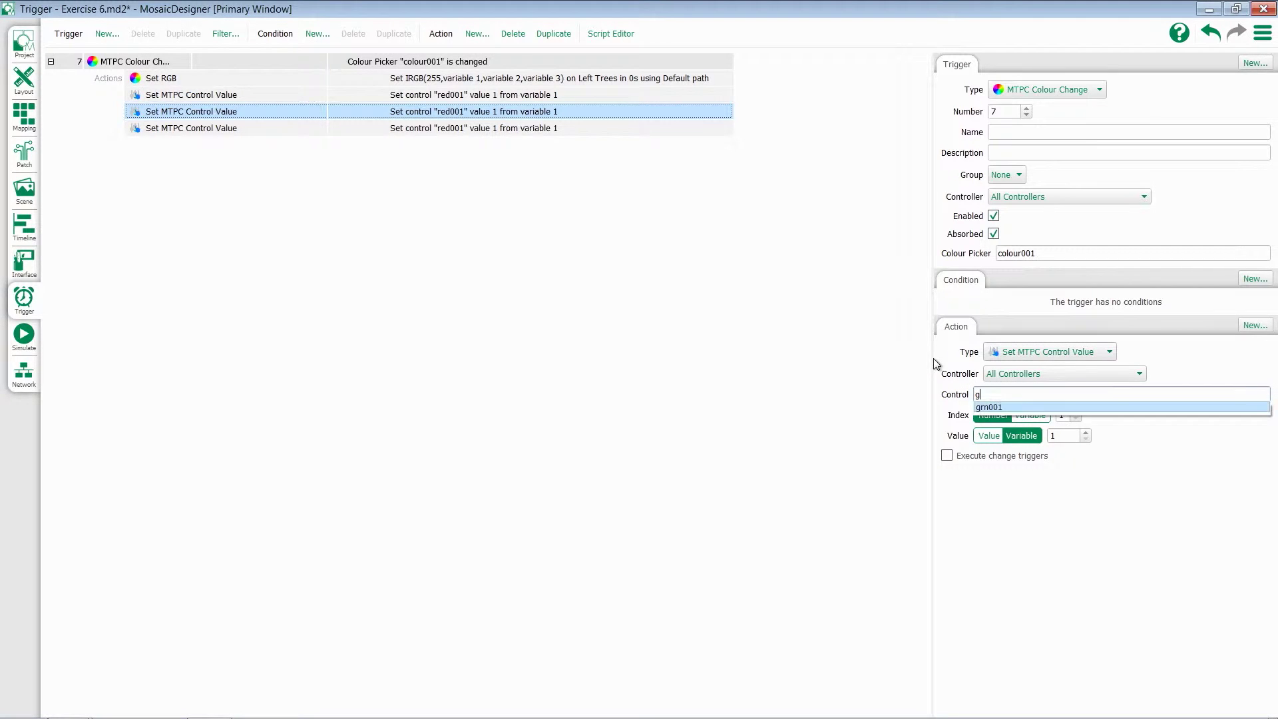
pyautogui.press('Return')
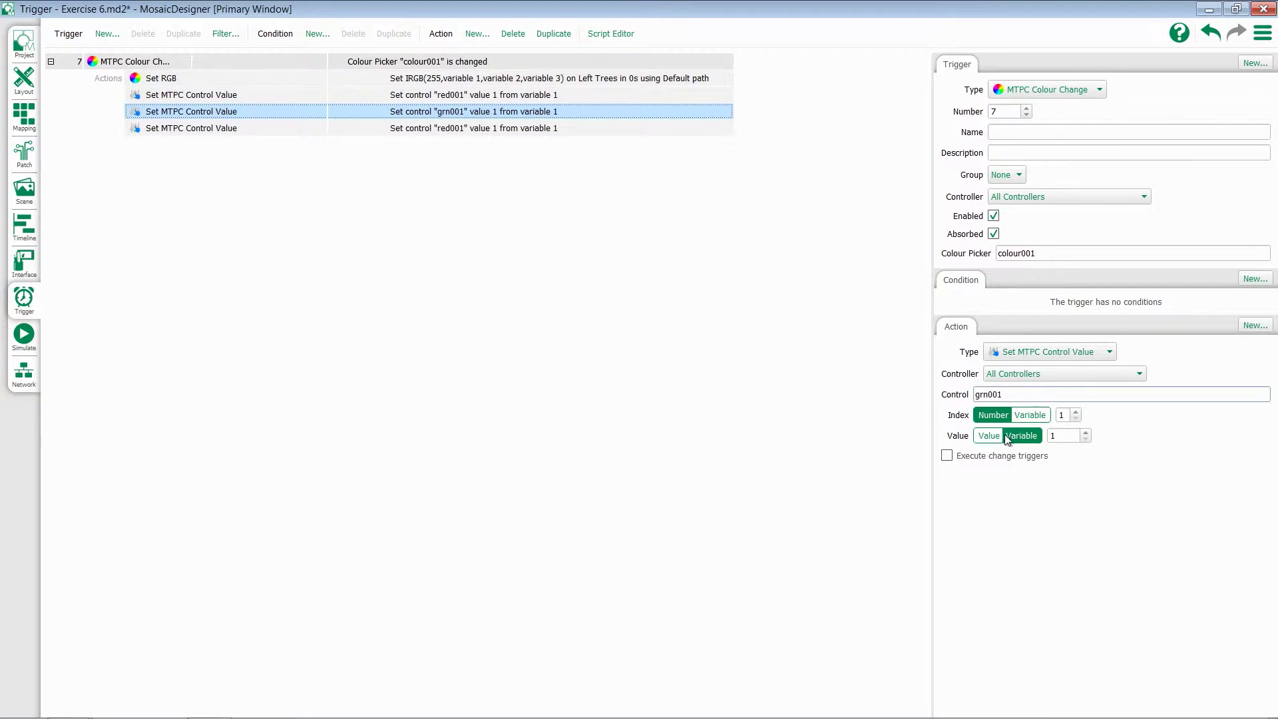
pyautogui.click(1086, 433)
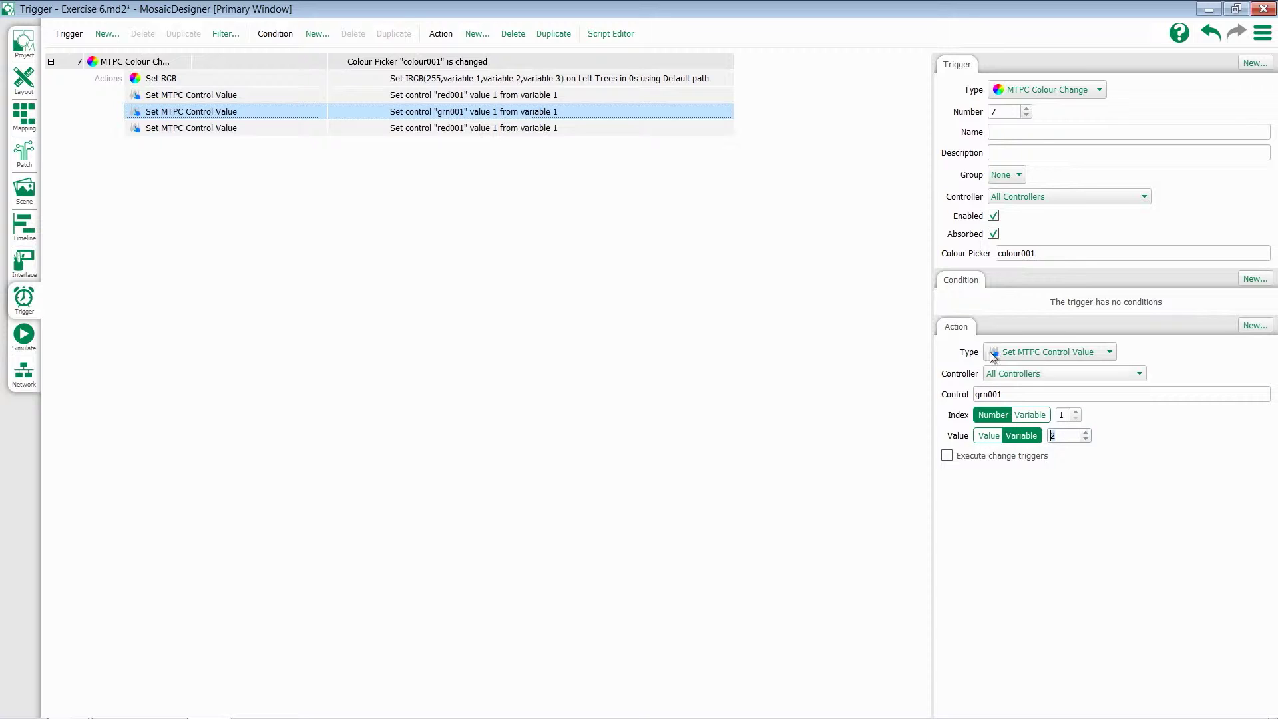
# - Check the Set RGB action's blue variable and change the third control value action to blu001 with its value from variable 3
pyautogui.click(481, 79)
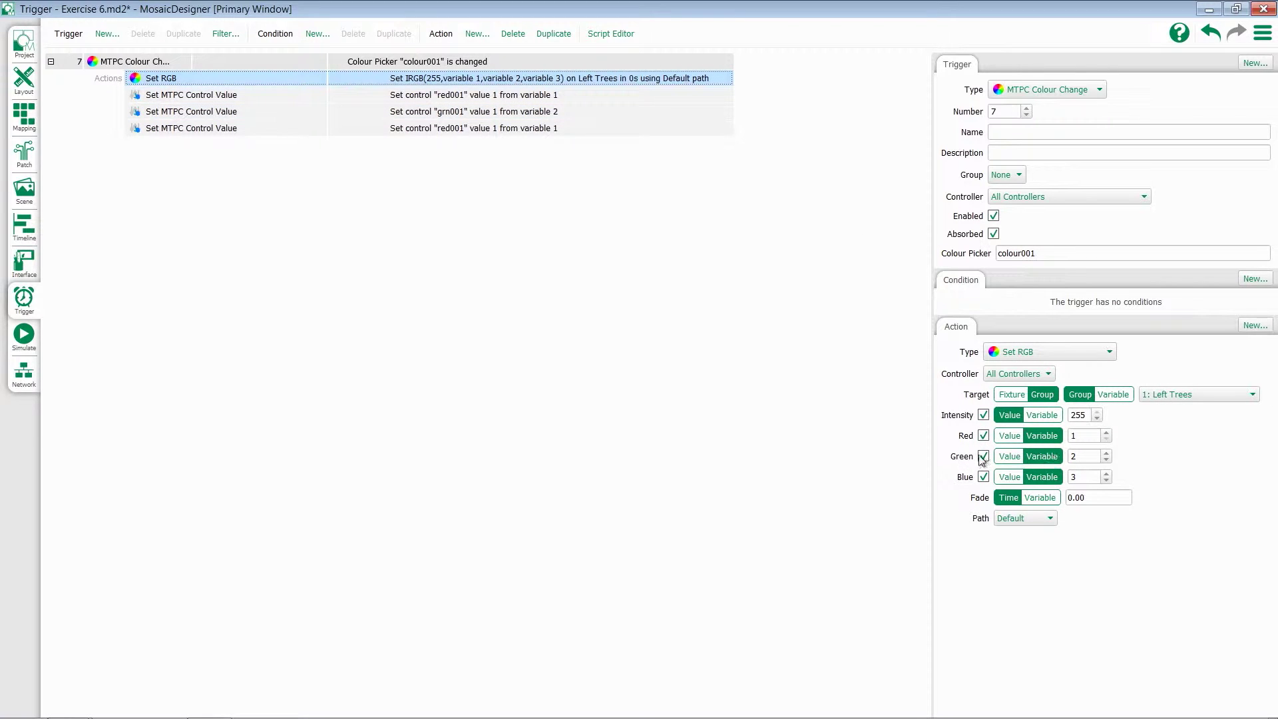
pyautogui.click(488, 130)
pyautogui.doubleClick(991, 393)
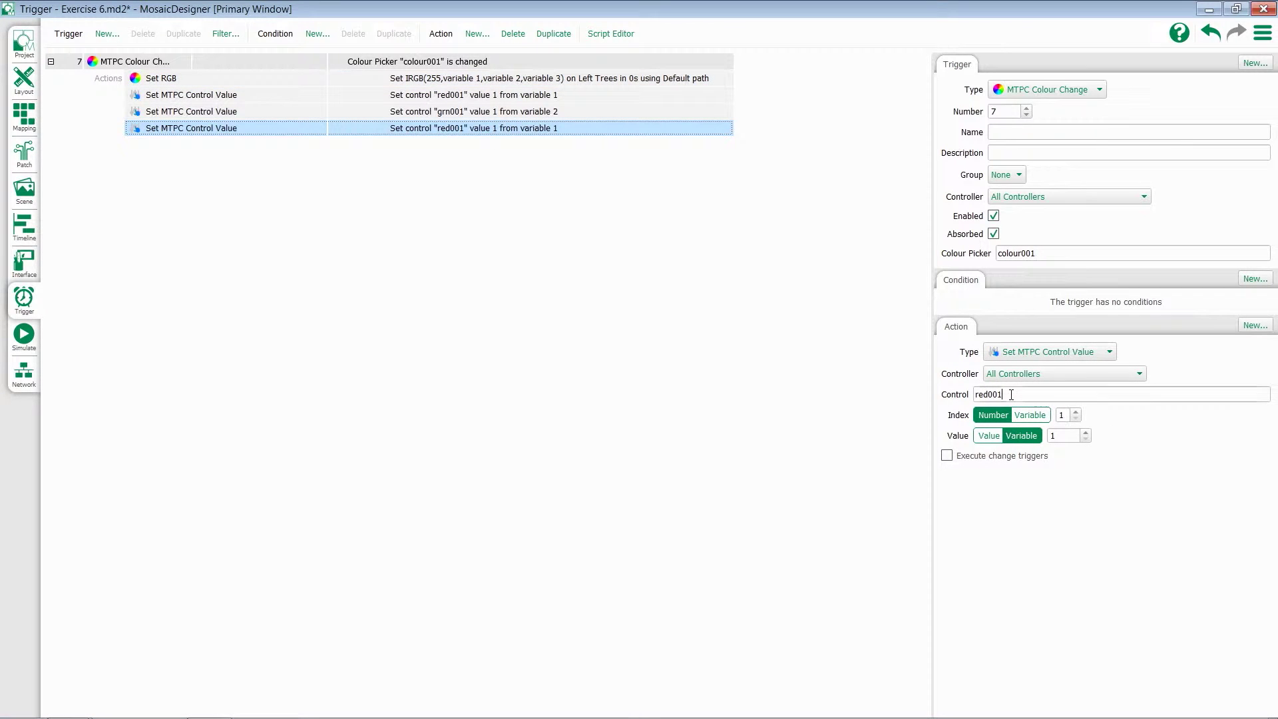
pyautogui.write('bl')
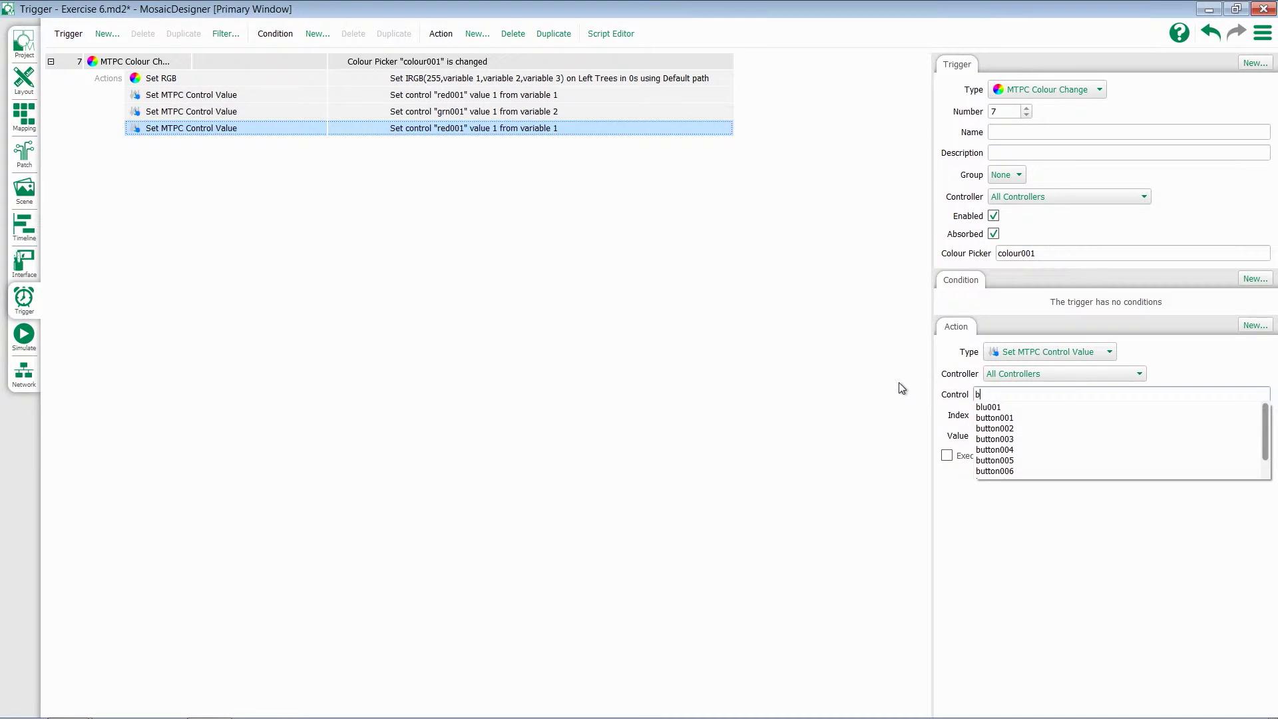
pyautogui.click(989, 406)
pyautogui.scroll(2, 1056, 439)
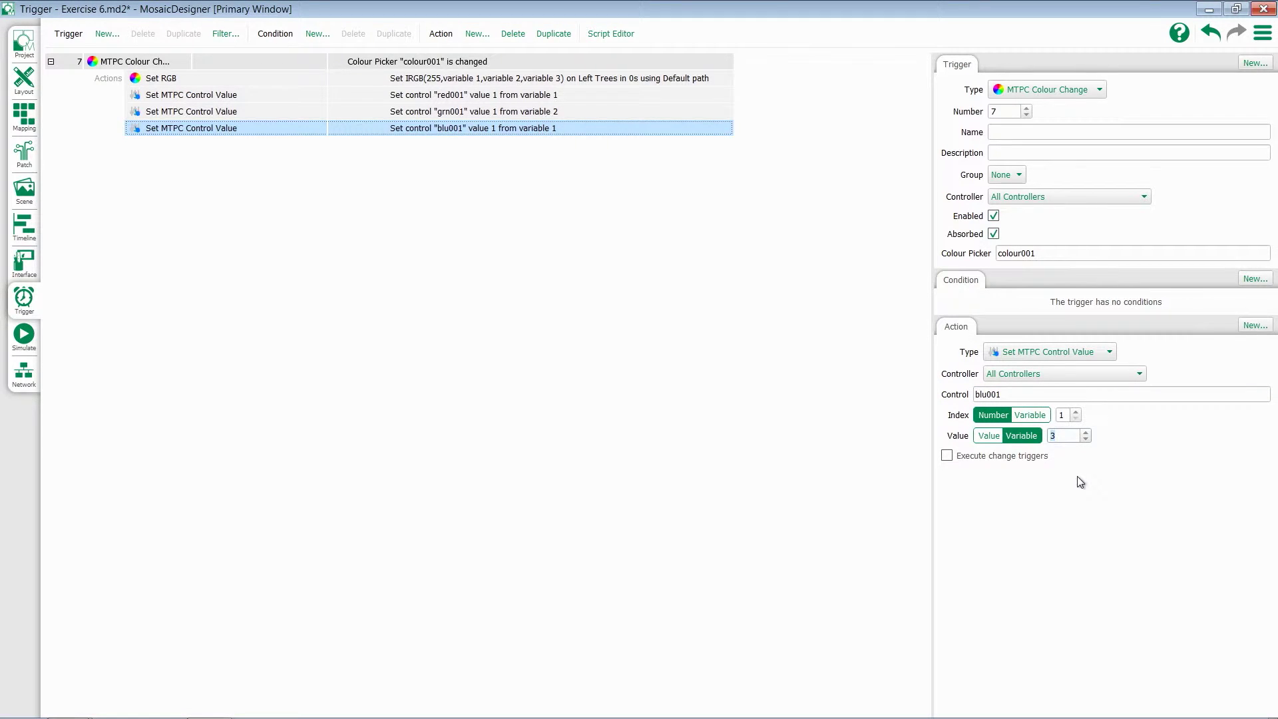
pyautogui.press('Return')
# - Duplicate the blu001 control value action and make the copy set control int001 to a fixed value of 100%
pyautogui.click(544, 35)
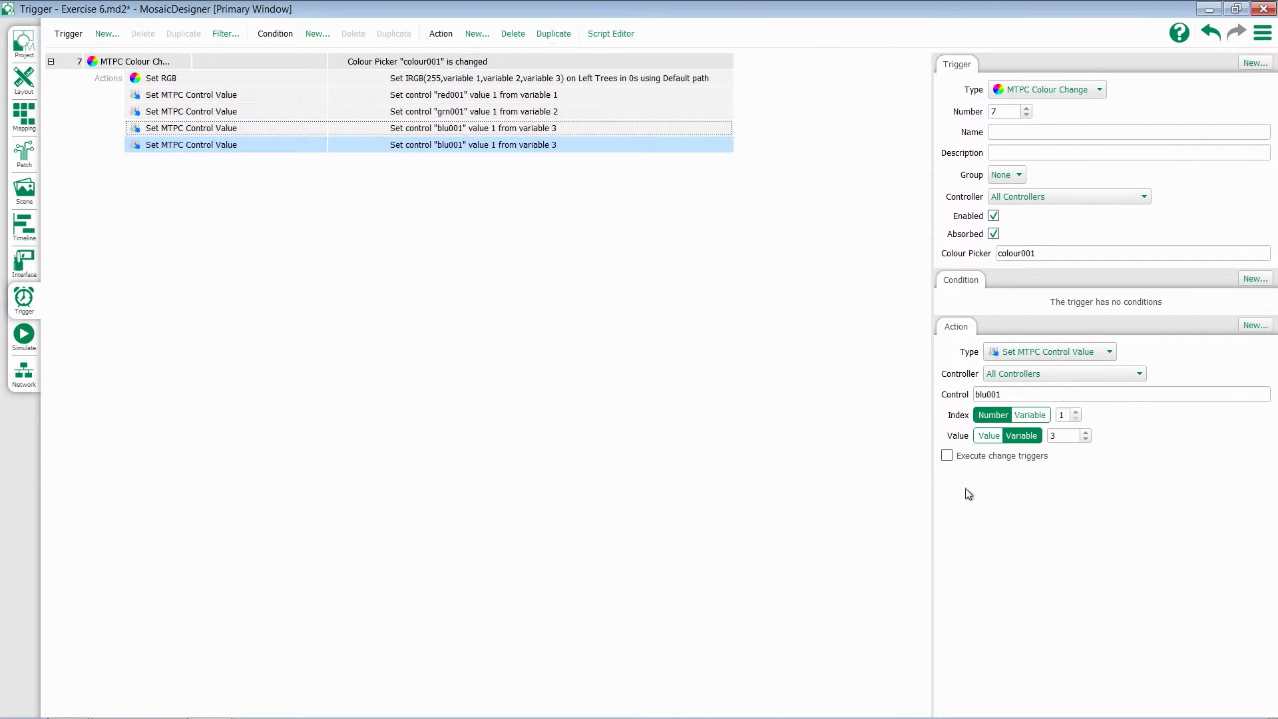
pyautogui.doubleClick(1026, 396)
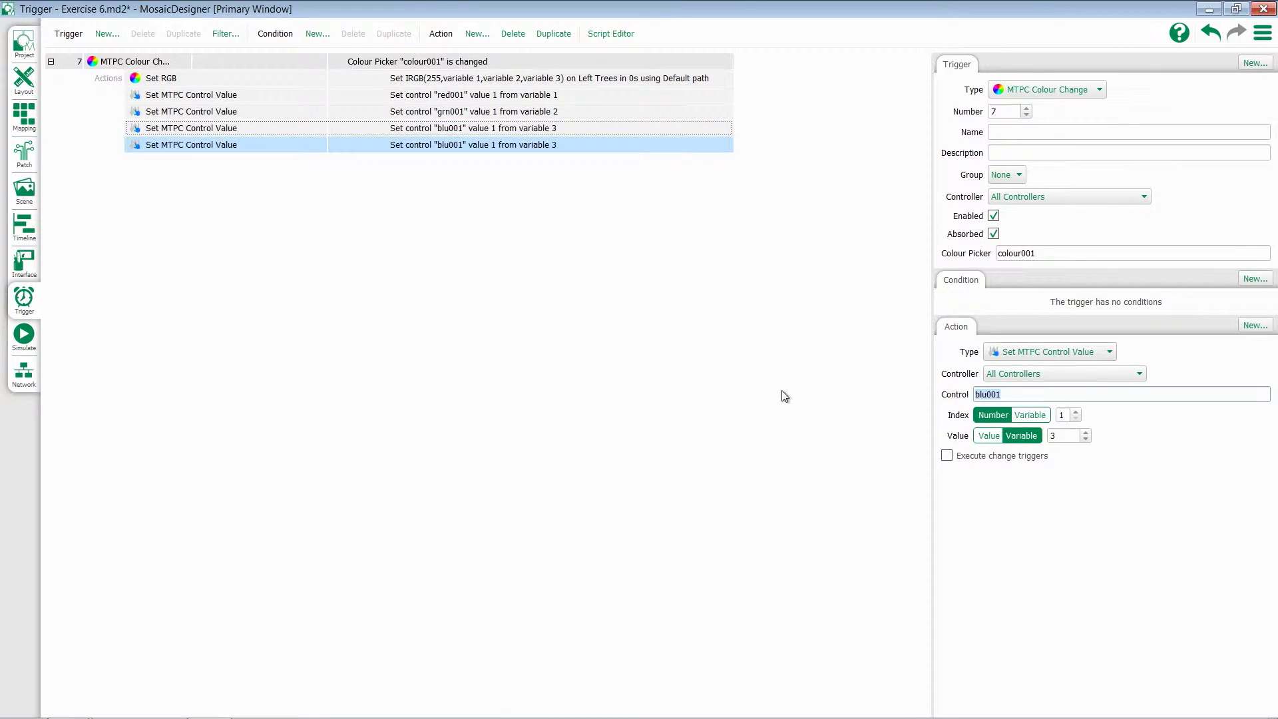
pyautogui.write('int')
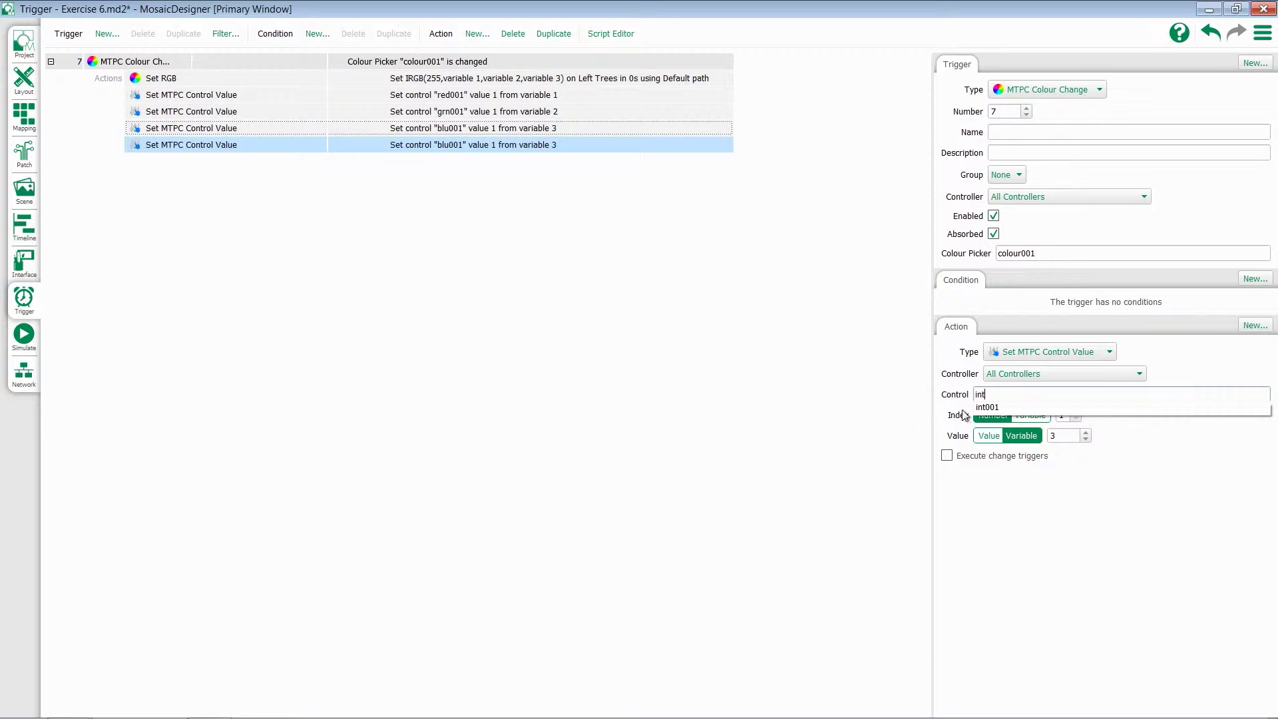
pyautogui.click(993, 409)
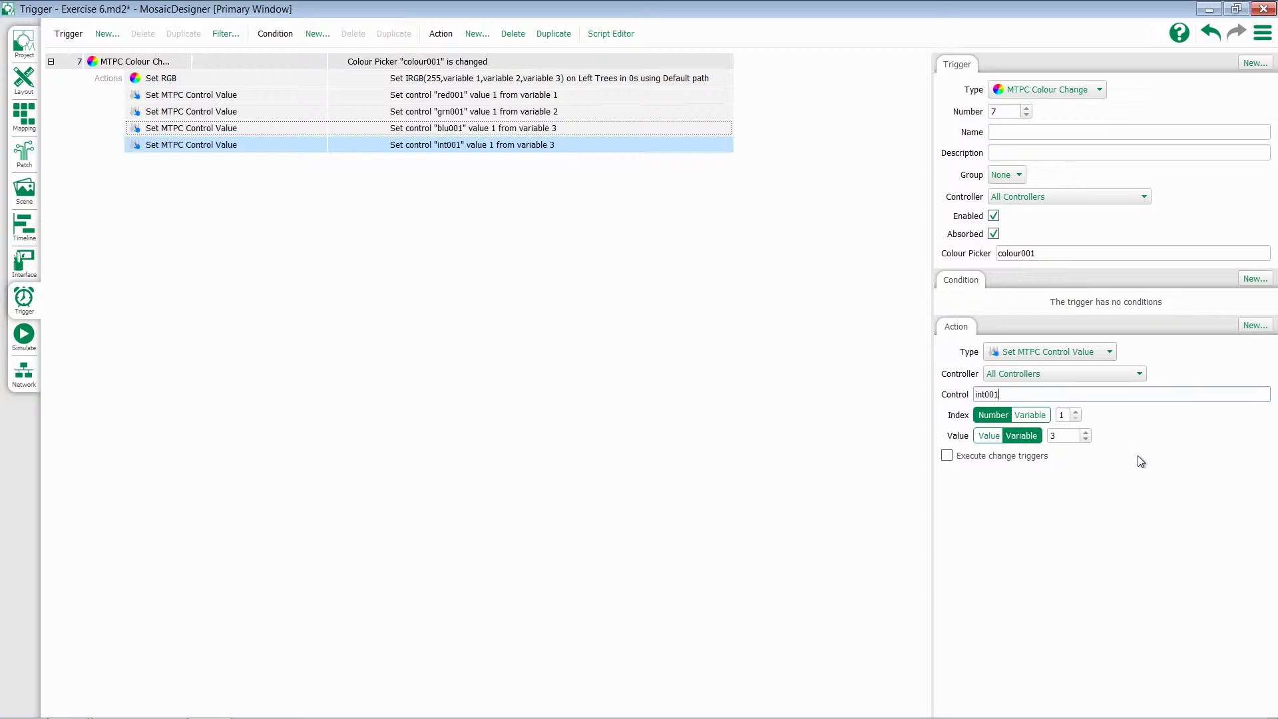
pyautogui.click(989, 437)
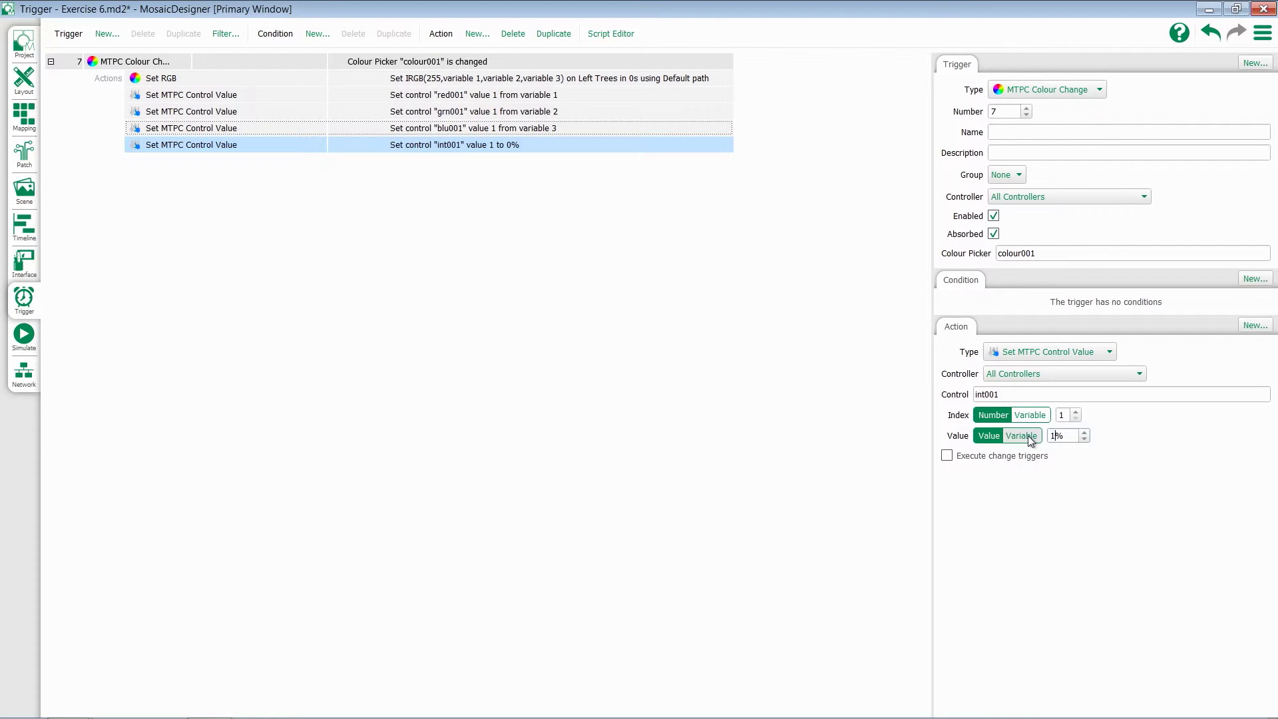
pyautogui.press('Return')
# - Check the intensity of the Set RGB action and upload the project to the controller
pyautogui.click(524, 83)
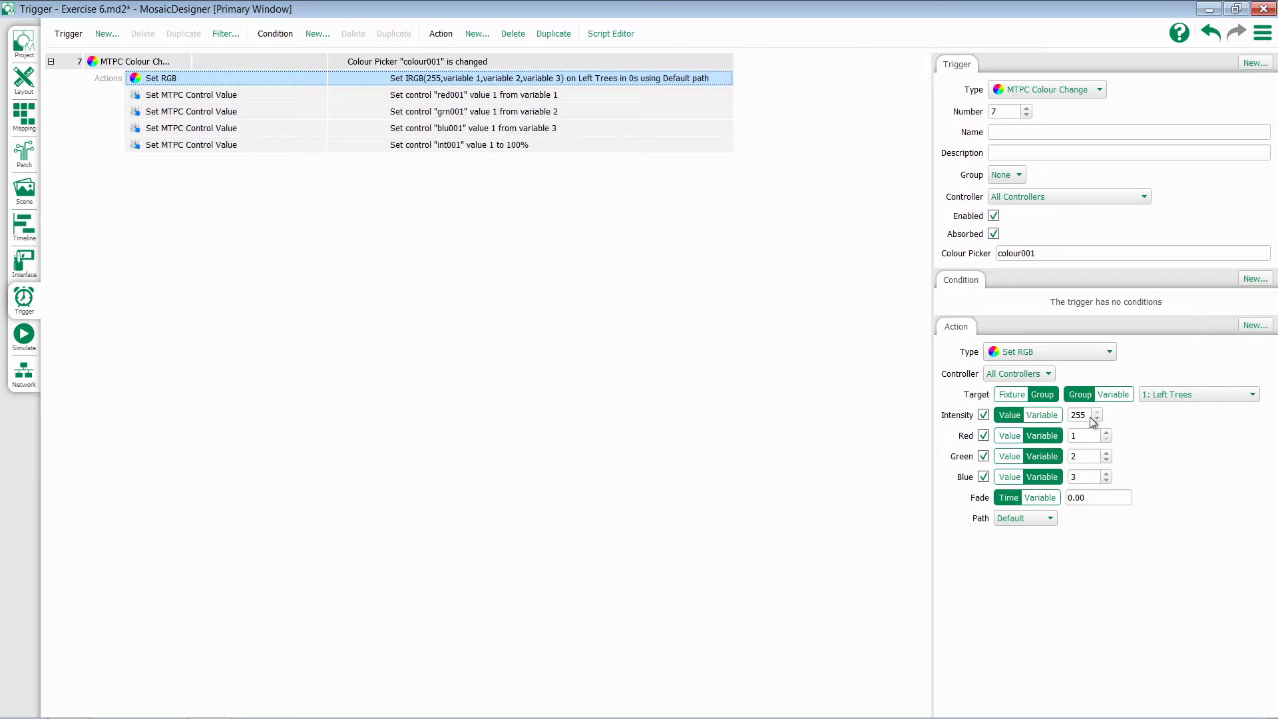
pyautogui.click(591, 340)
pyautogui.hotkey('ctrl', 'u')
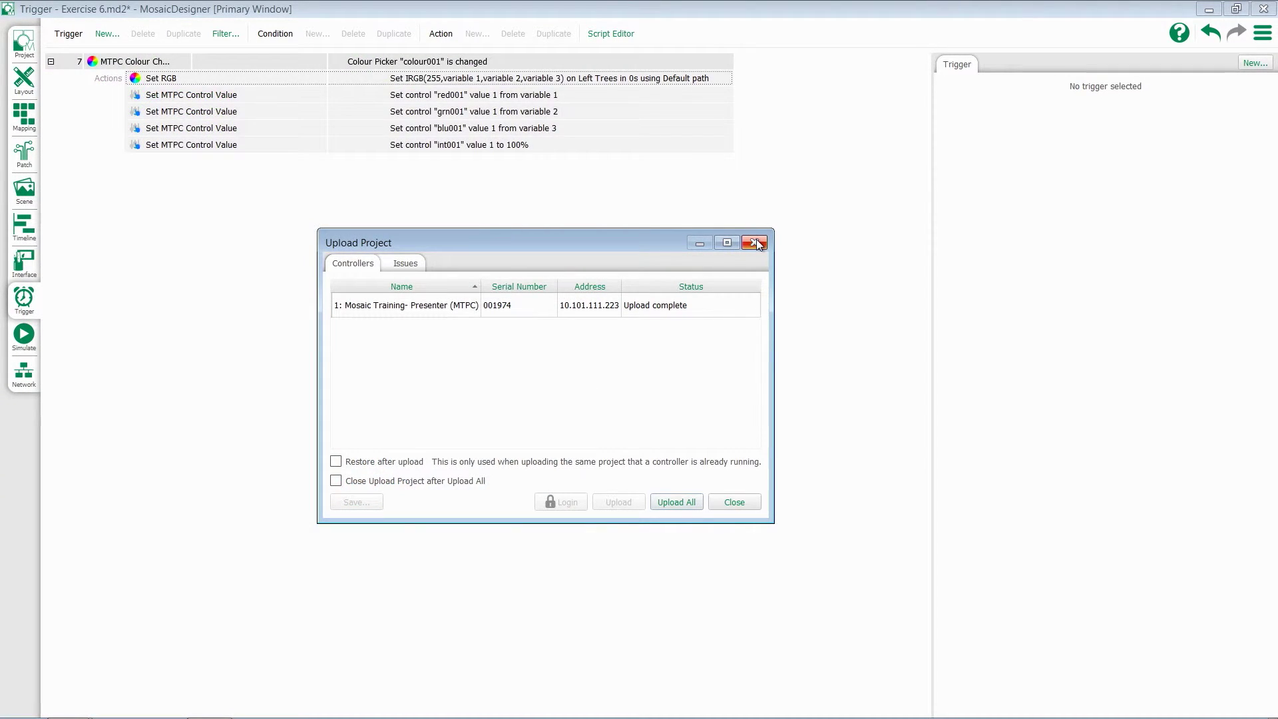
pyautogui.click(756, 243)
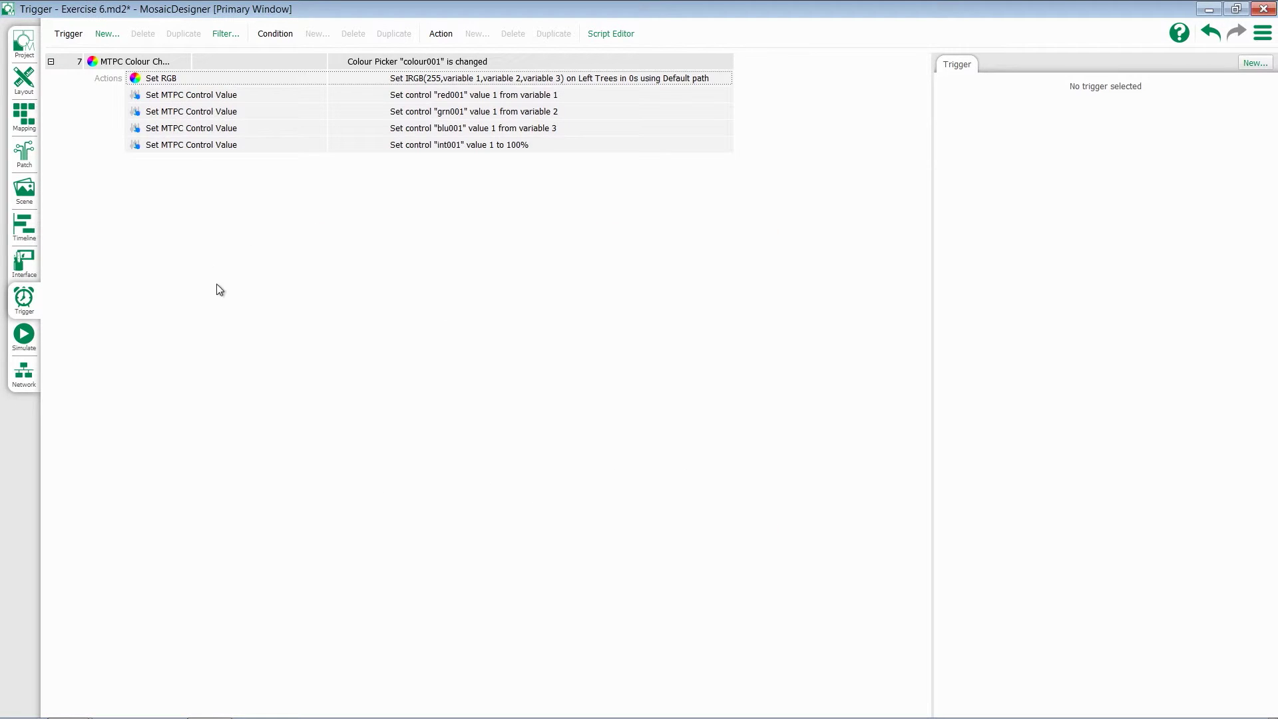
# - Add an MTPC Slider Move trigger for the slider red001
pyautogui.click(117, 35)
pyautogui.click(102, 371)
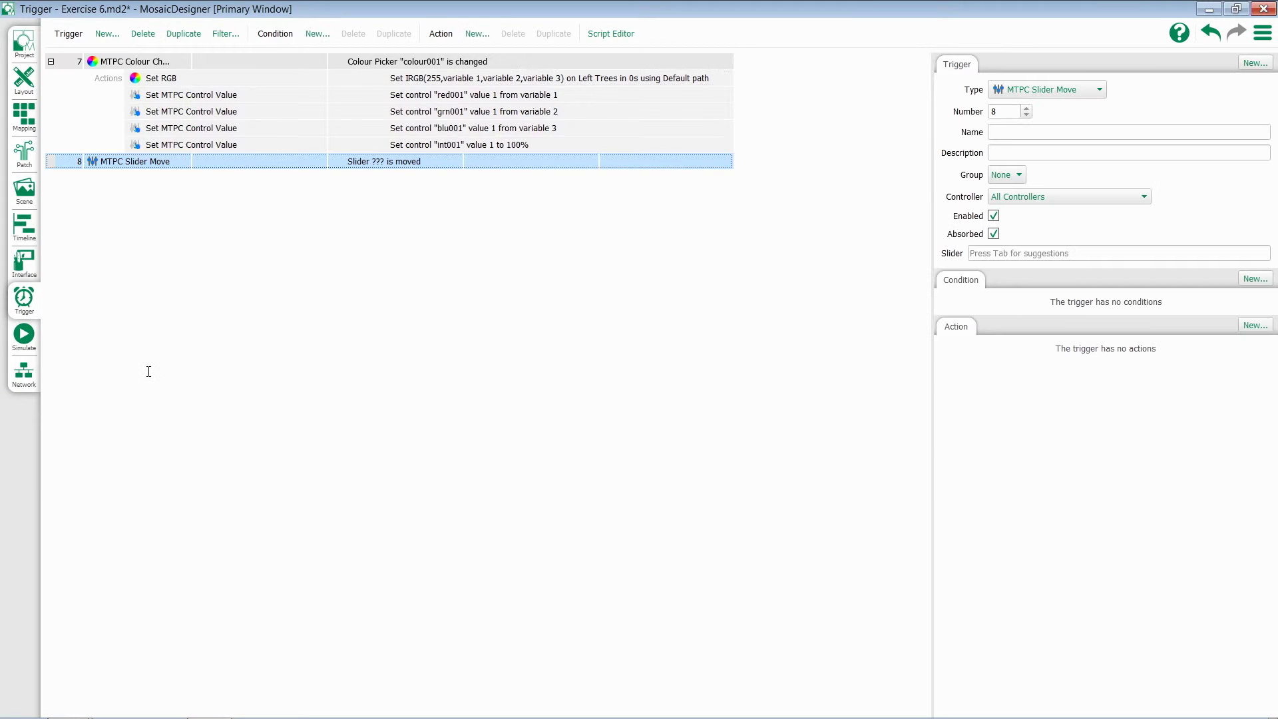
pyautogui.click(1061, 254)
pyautogui.write('red001')
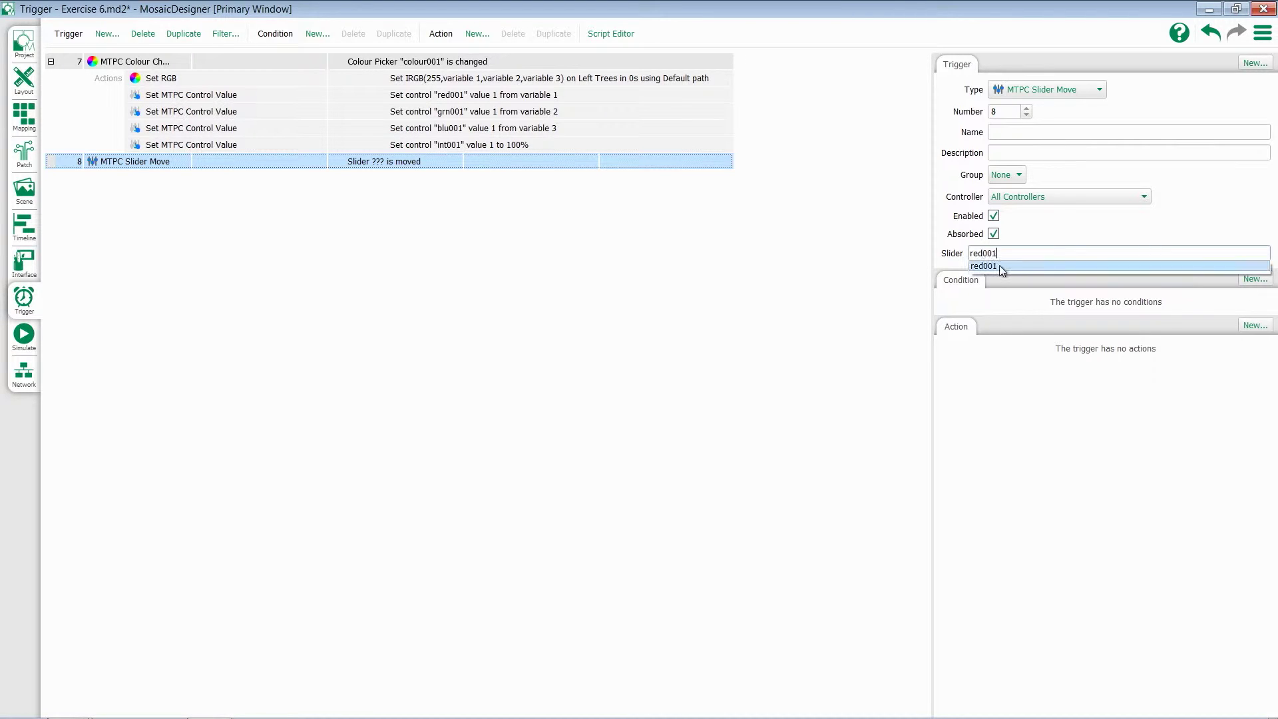
pyautogui.click(1000, 264)
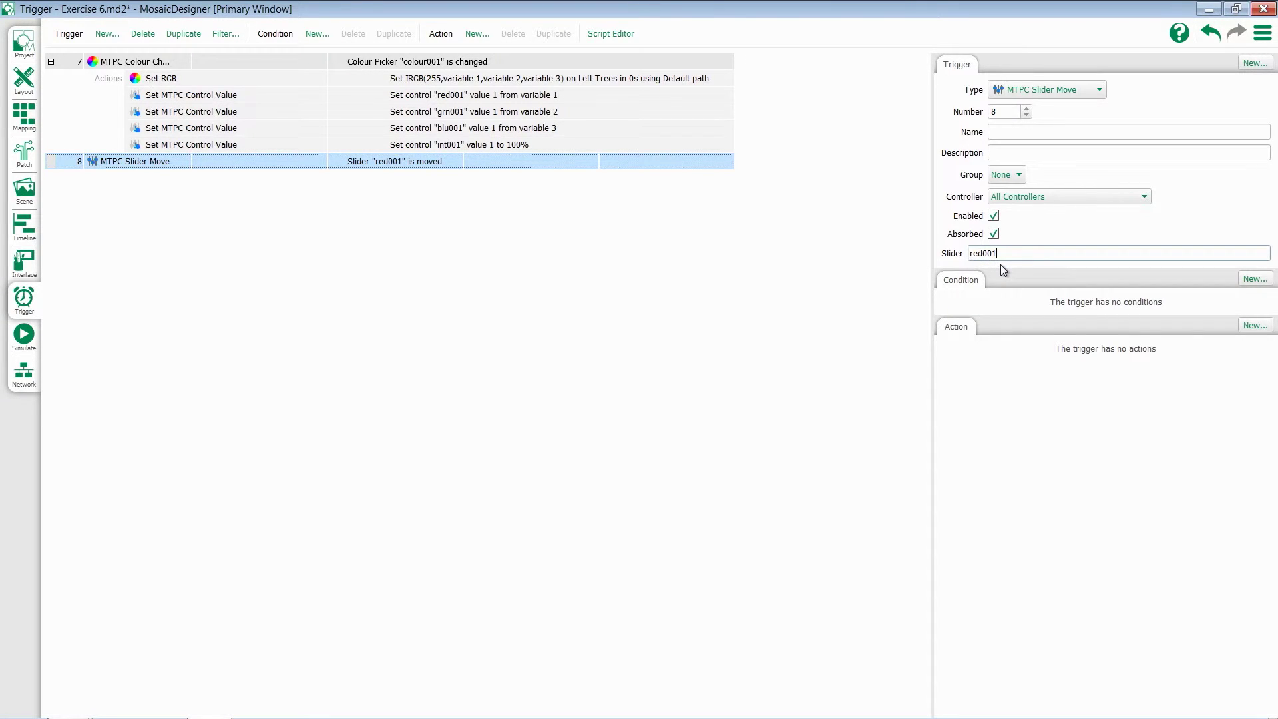
# - Add a Set RGB action to the red001 slider trigger targeting group Left Trees, with only Red enabled from variable 1
pyautogui.click(1255, 325)
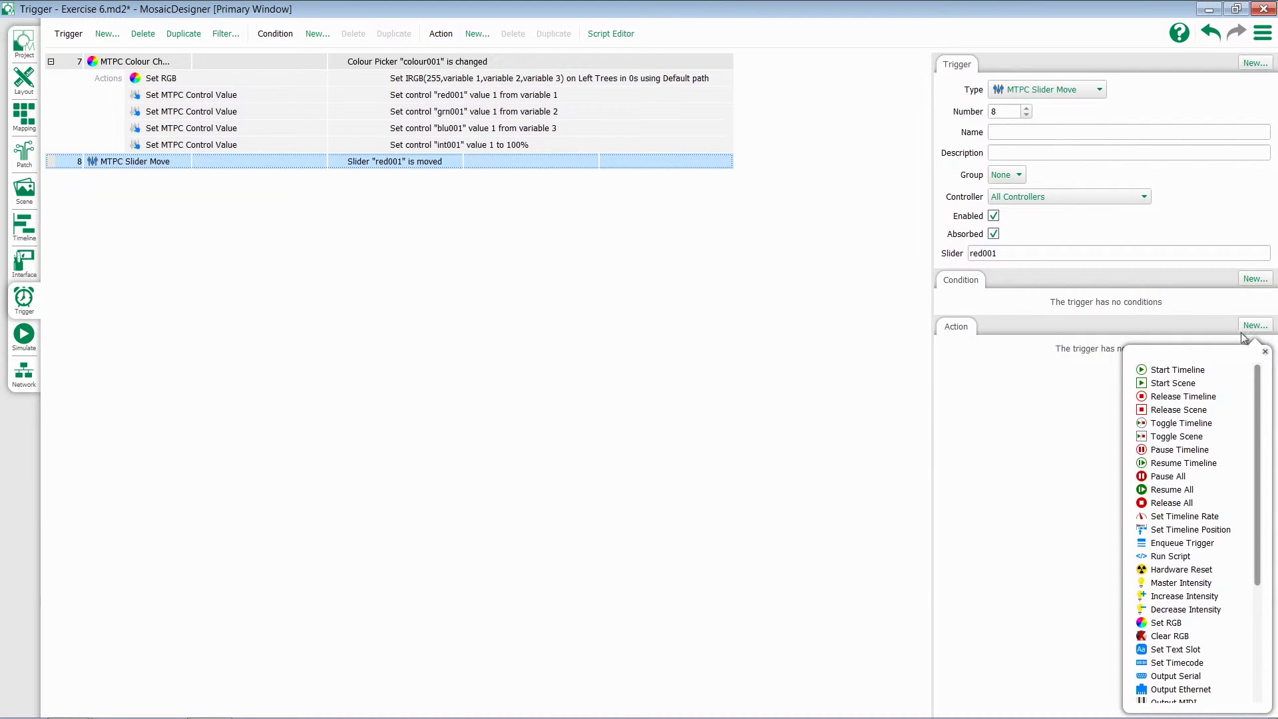
pyautogui.click(1191, 624)
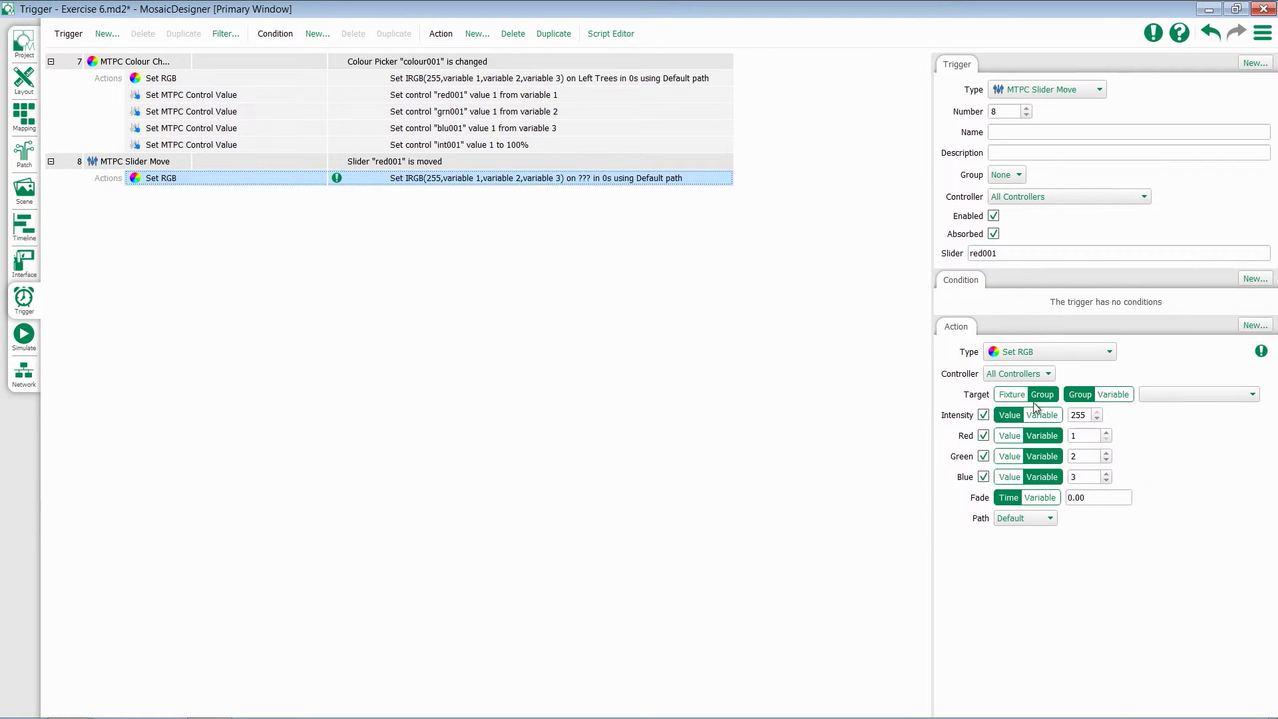
pyautogui.click(1176, 396)
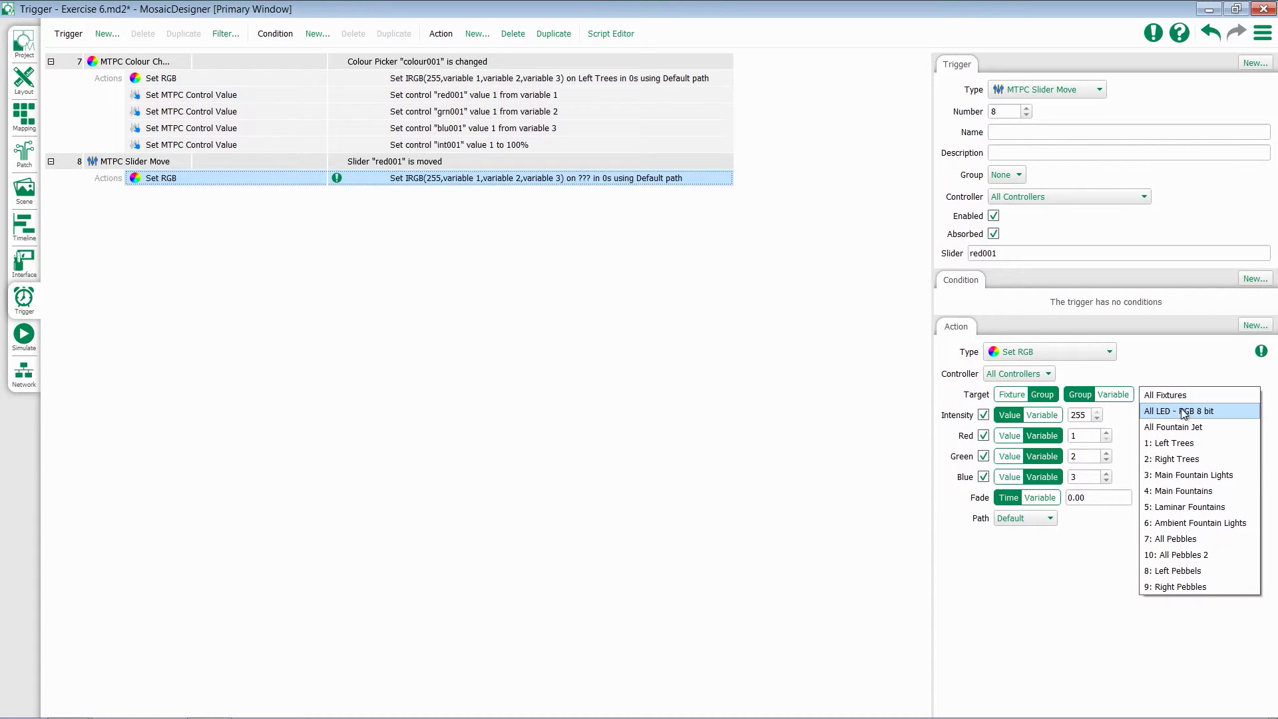
pyautogui.click(1191, 445)
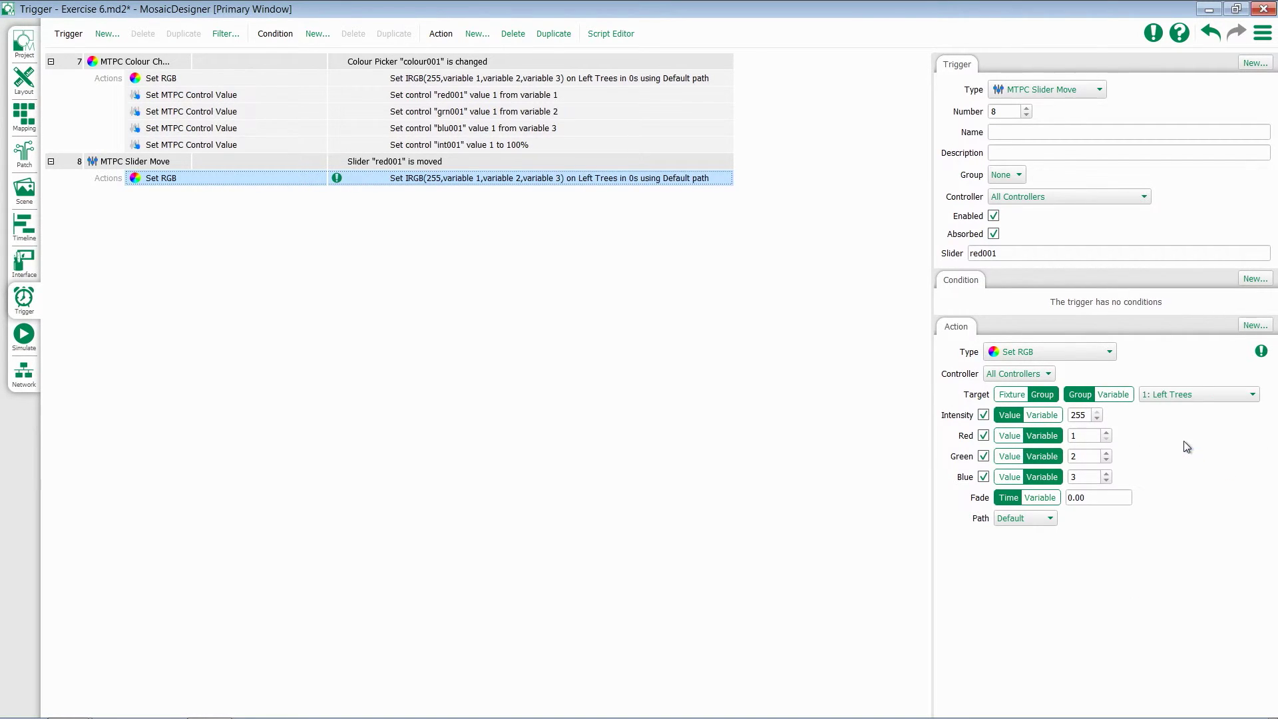
pyautogui.click(983, 414)
pyautogui.click(983, 457)
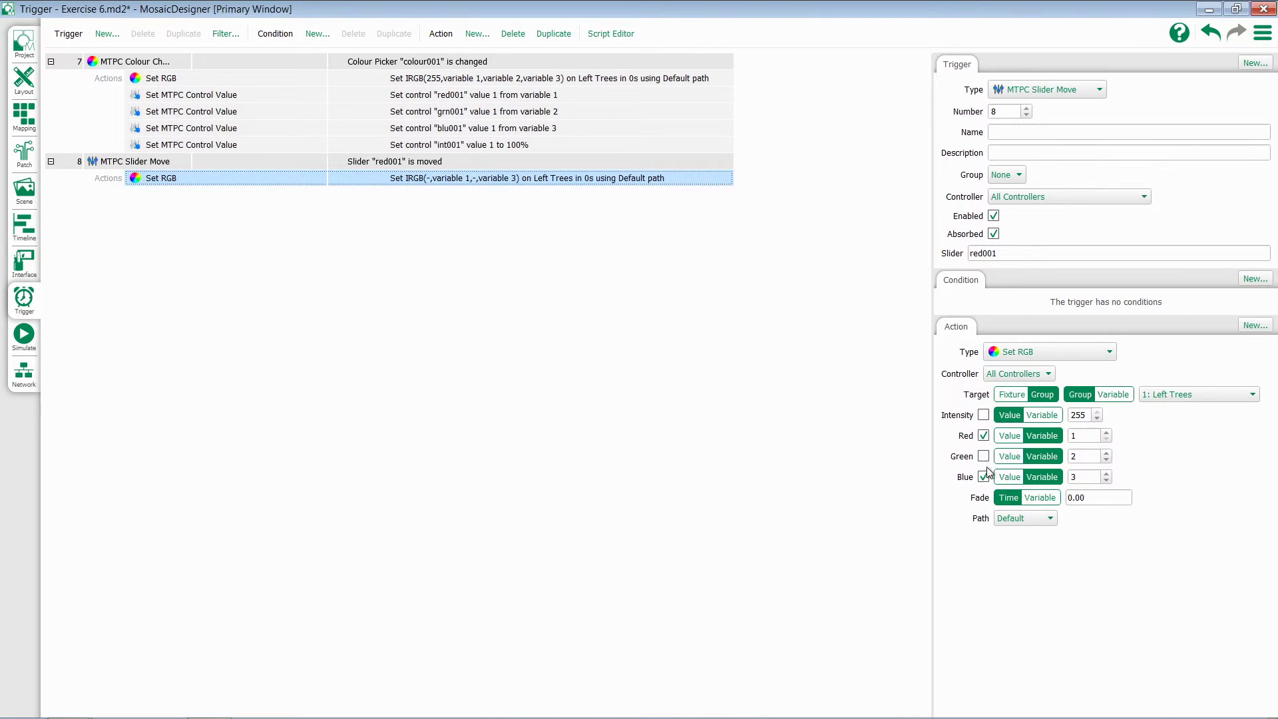
pyautogui.click(983, 478)
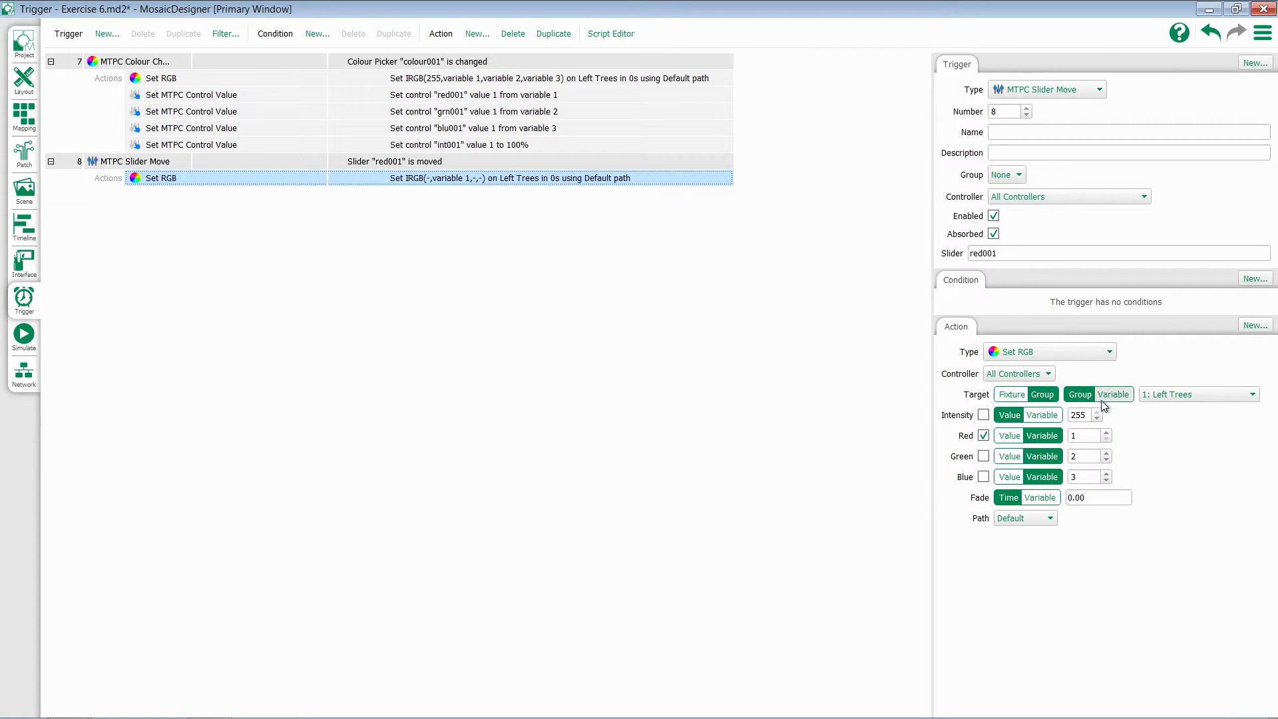
# - Add a Set MTPC Control Value action to the red001 slider trigger, with colour001 as its control
pyautogui.click(1255, 326)
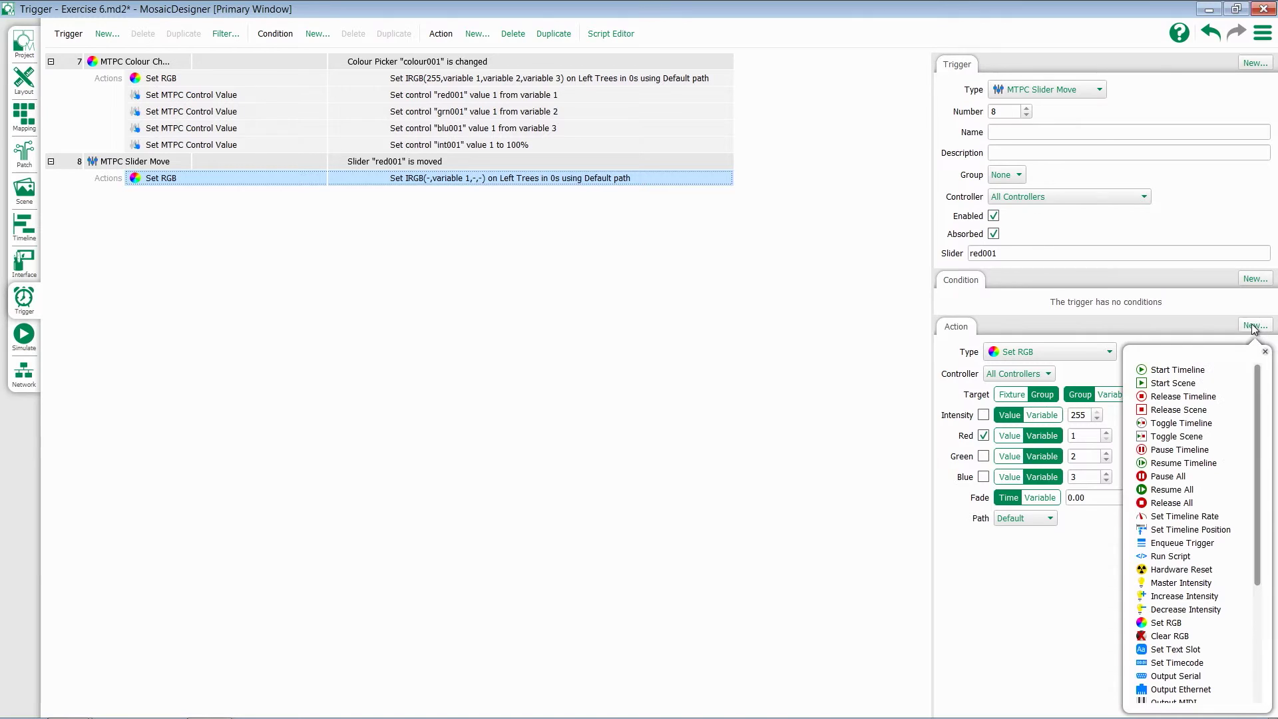
pyautogui.scroll(-1, 1195, 556)
pyautogui.scroll(-2, 1198, 557)
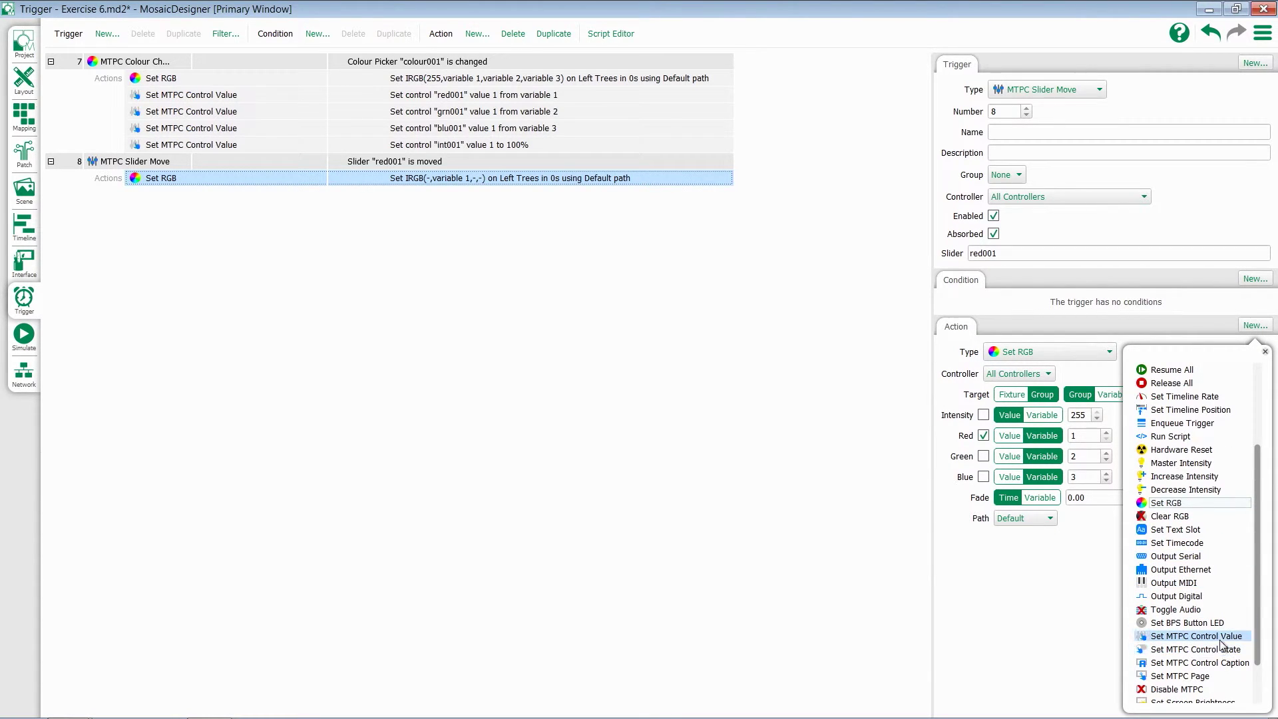
pyautogui.click(1196, 636)
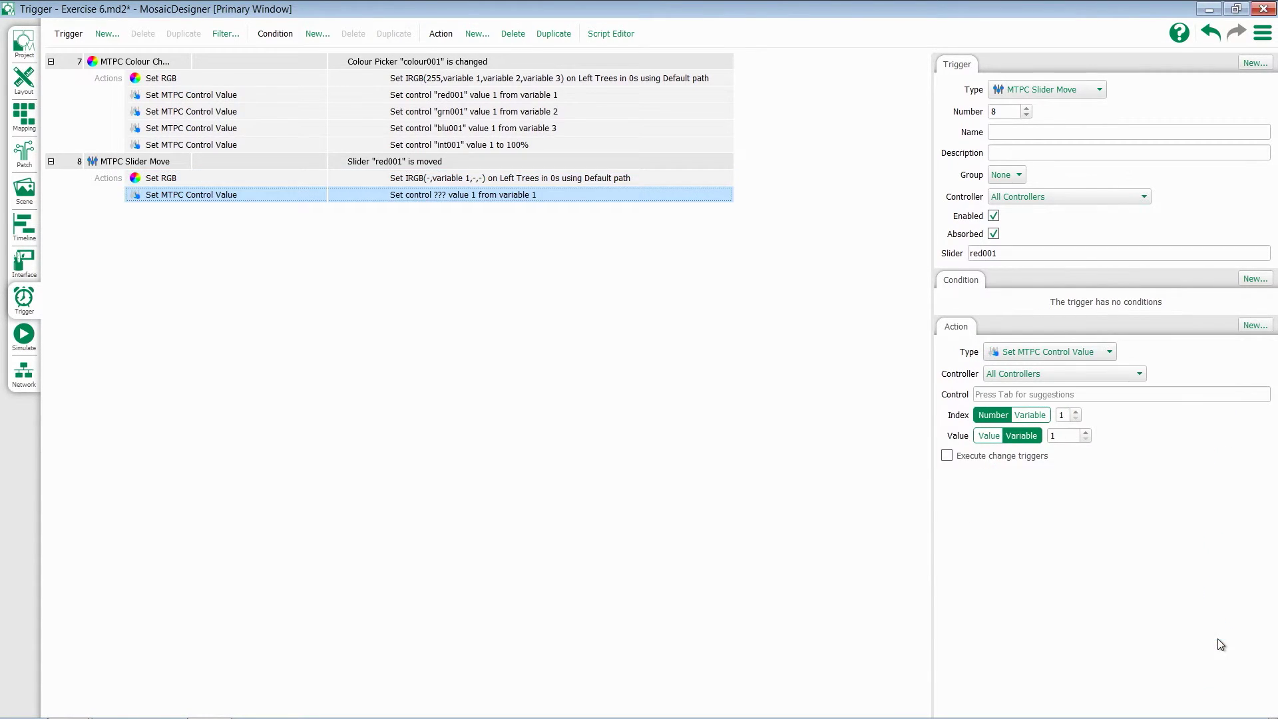
pyautogui.click(1028, 392)
pyautogui.write('colour001')
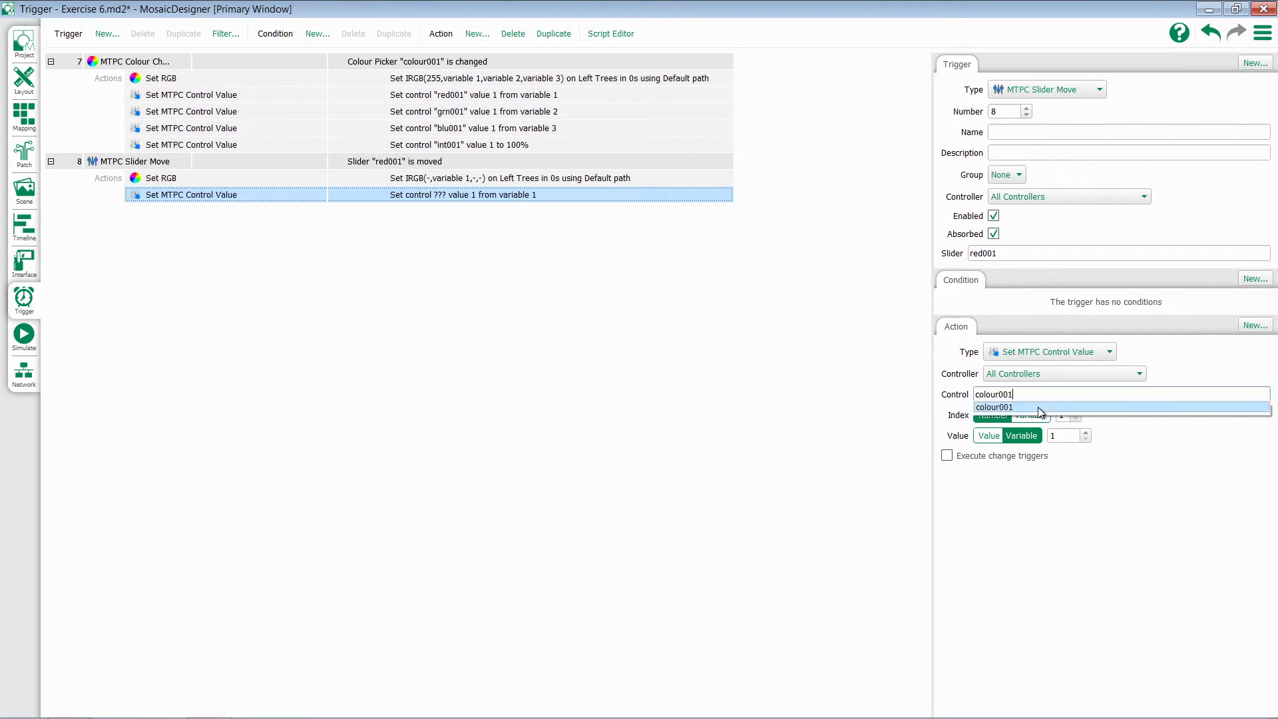
pyautogui.click(1038, 408)
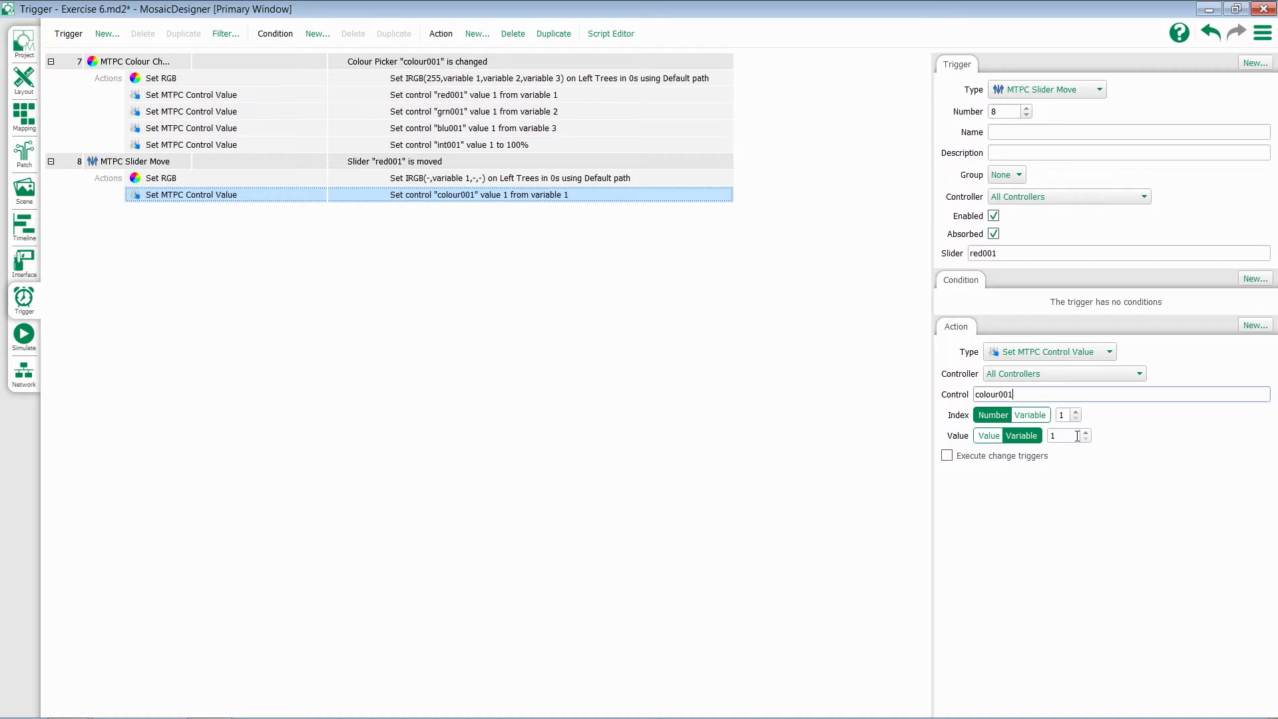
# - Duplicate the red001 slider trigger and assign the copy to the slider grn001
pyautogui.click(281, 162)
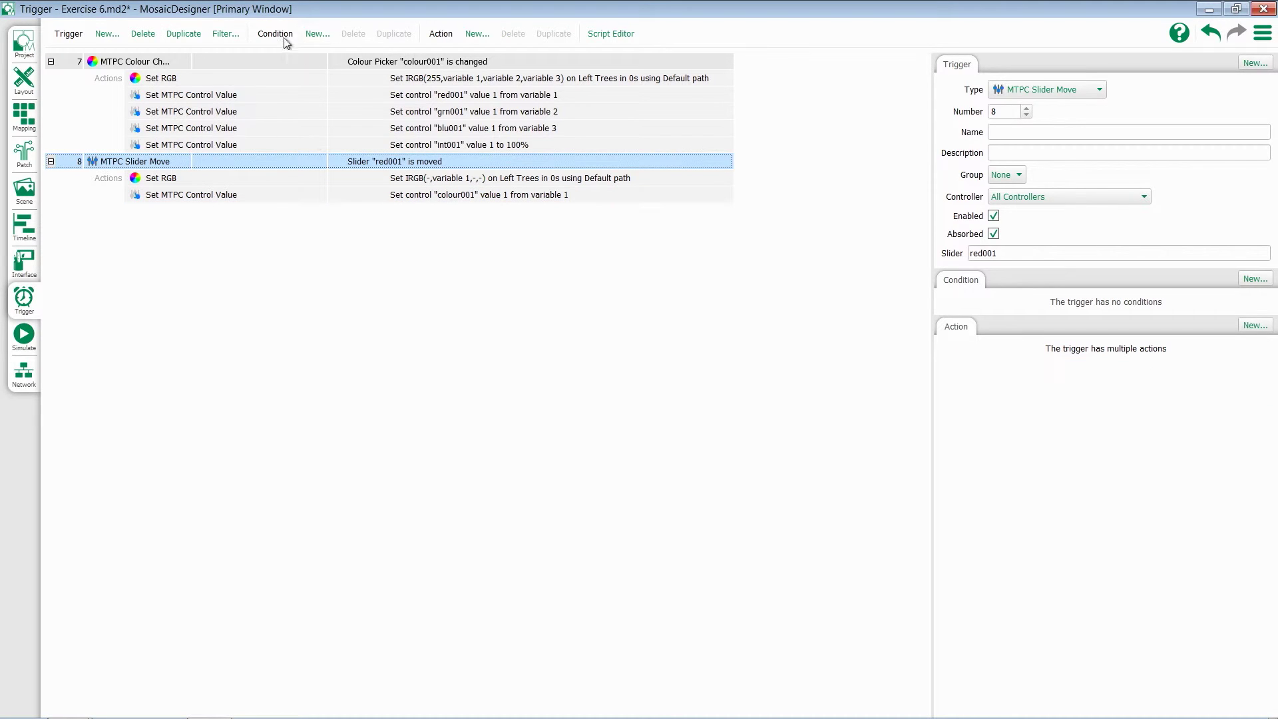
pyautogui.click(174, 34)
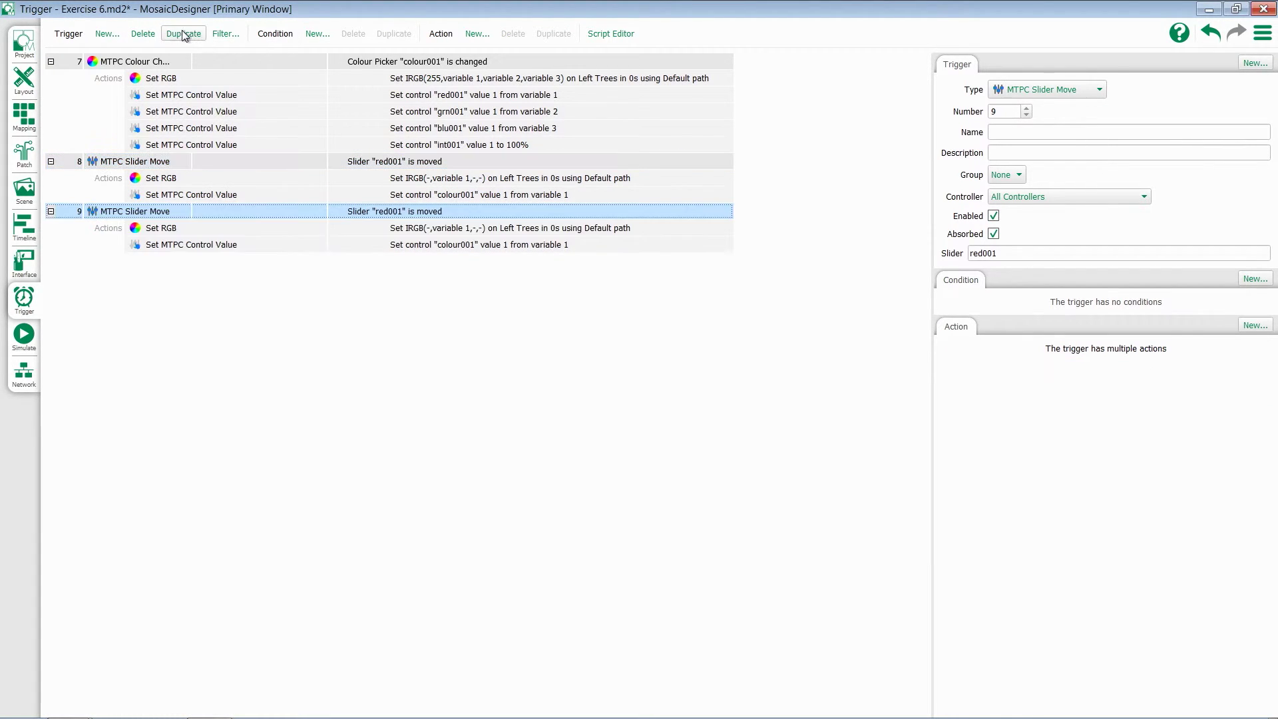
pyautogui.doubleClick(1064, 253)
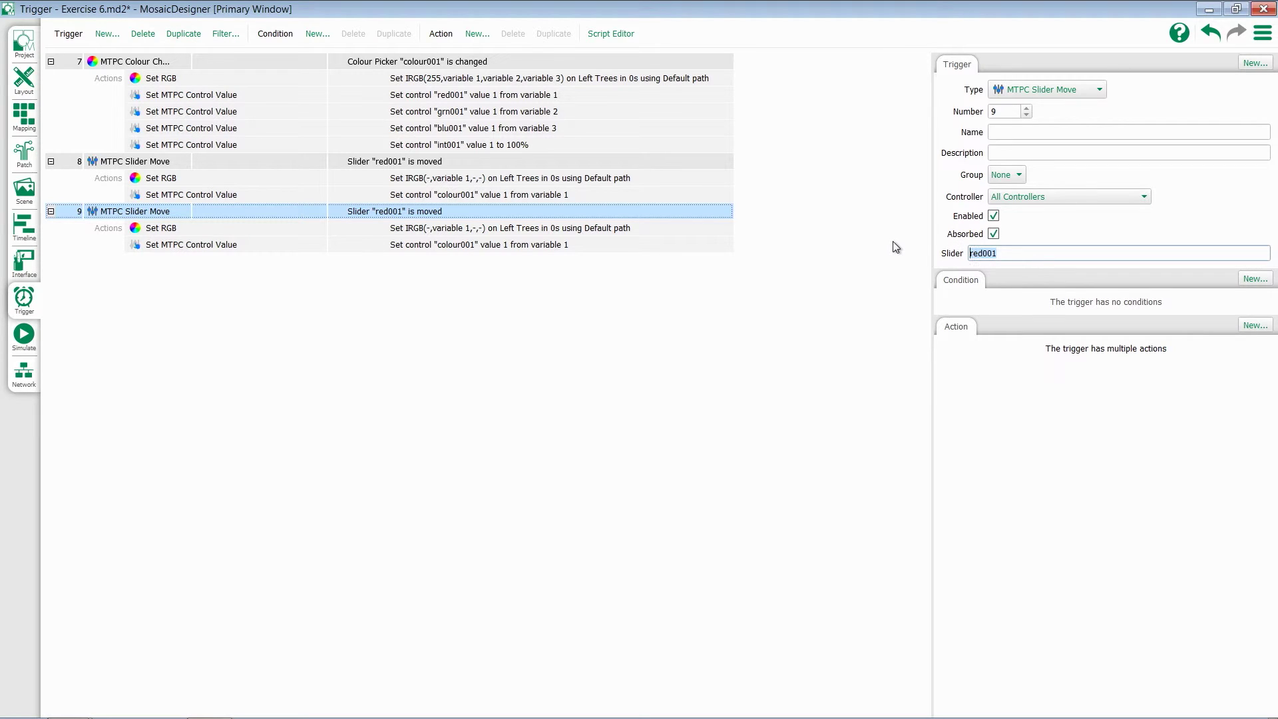
pyautogui.write('grn')
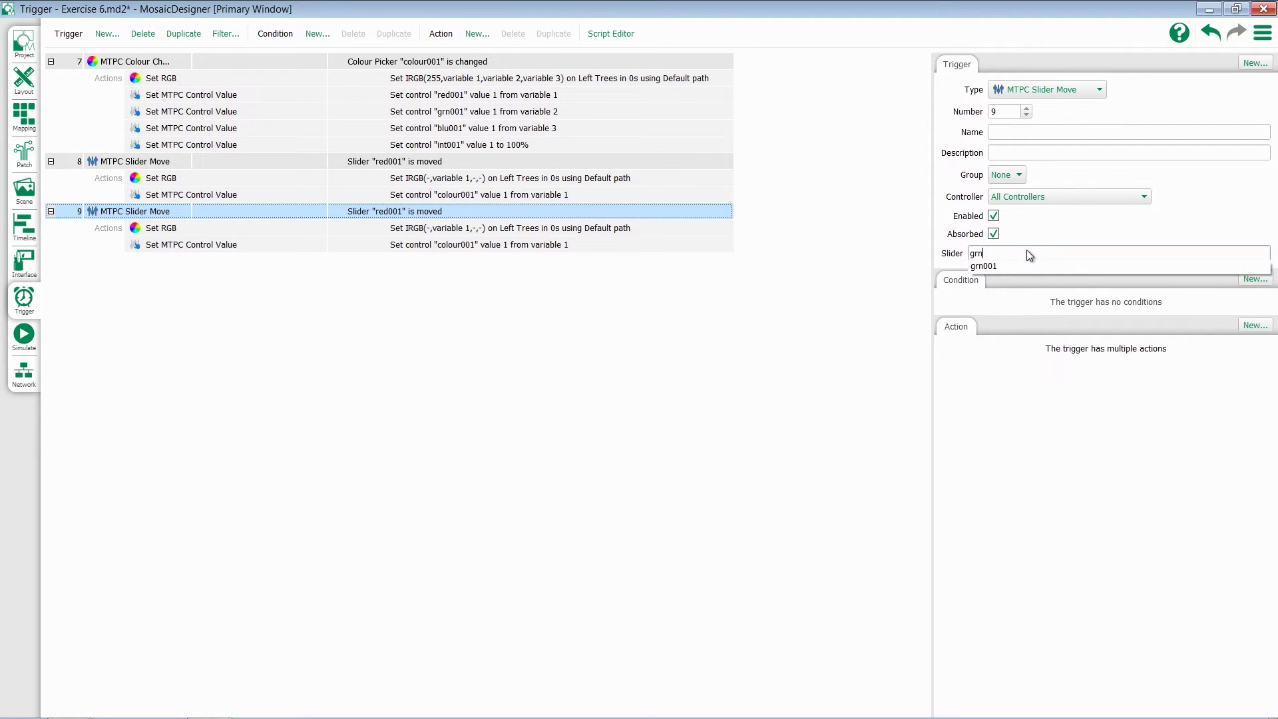
pyautogui.click(1004, 265)
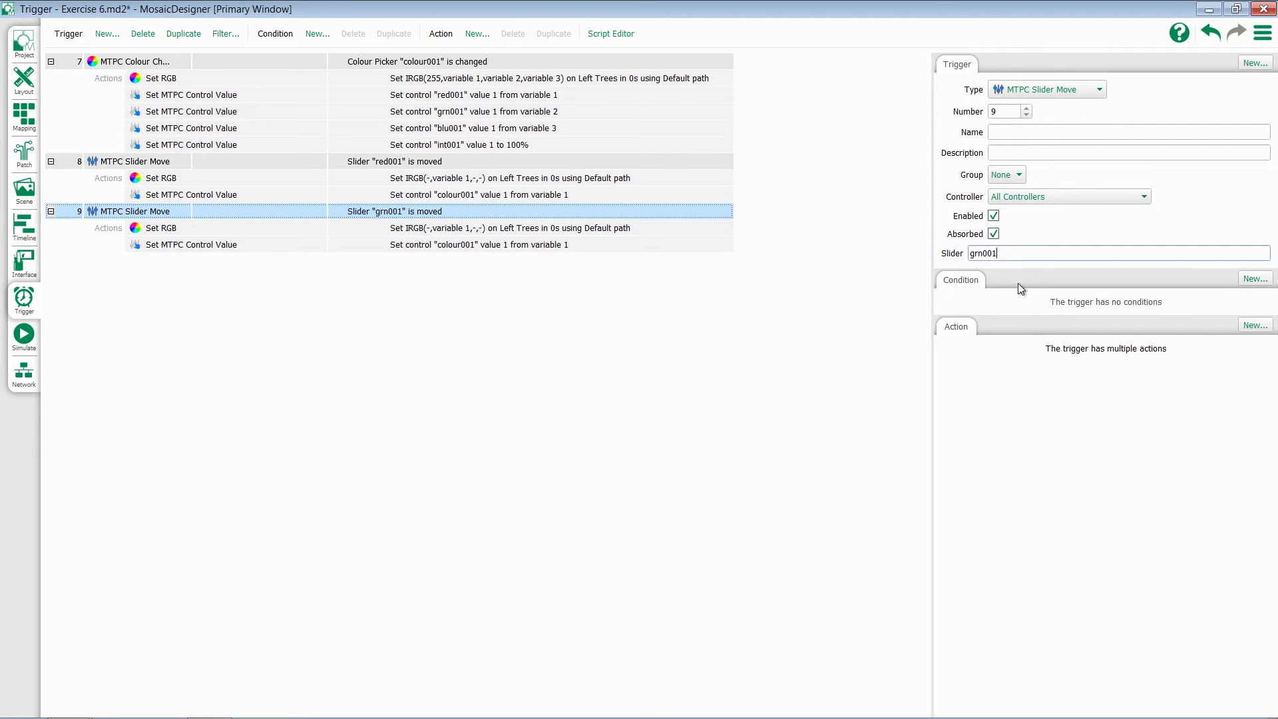
# - In the grn001 trigger, enable only Green from variable 1 in Set RGB and set the colour001 control value index to 2
pyautogui.click(417, 228)
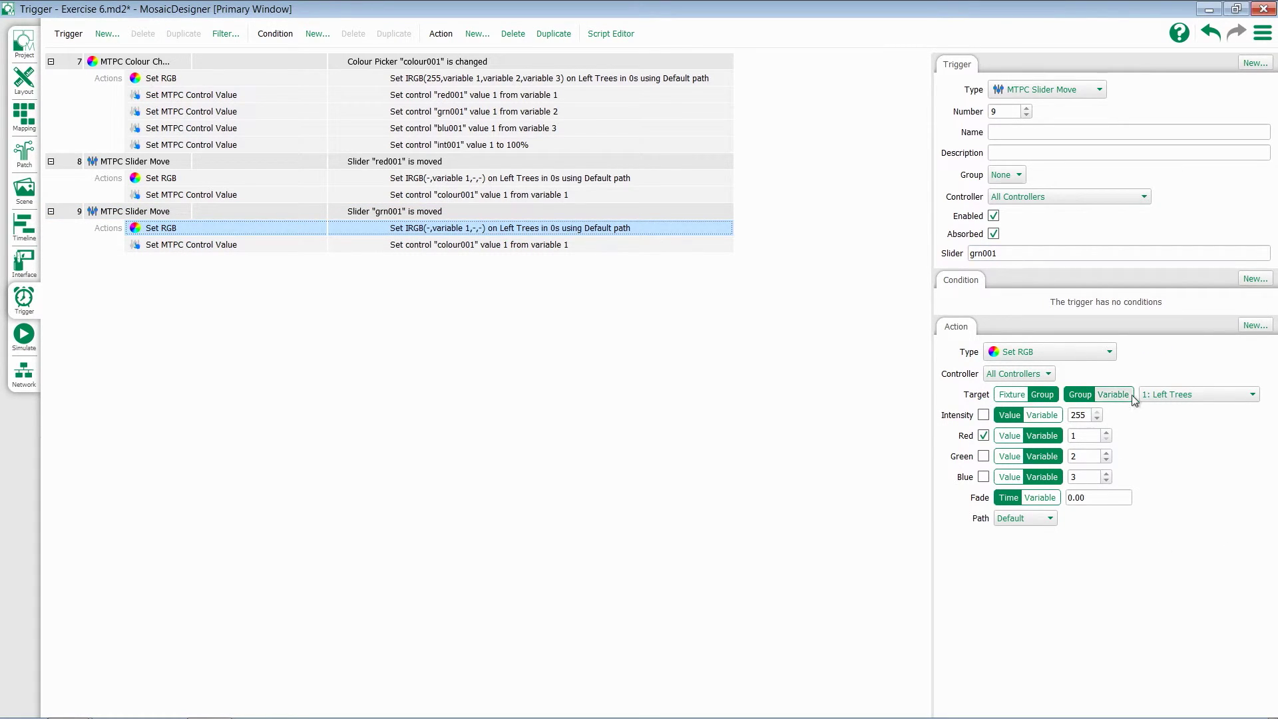
pyautogui.click(983, 435)
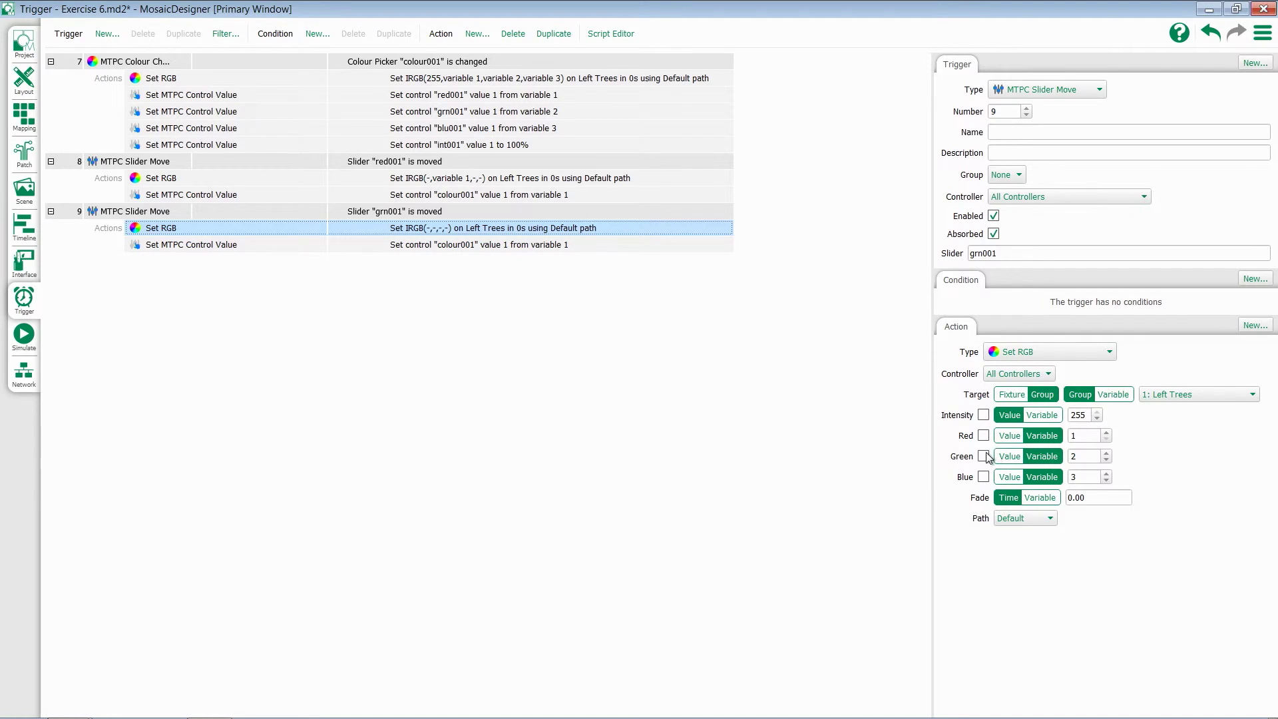
pyautogui.click(984, 455)
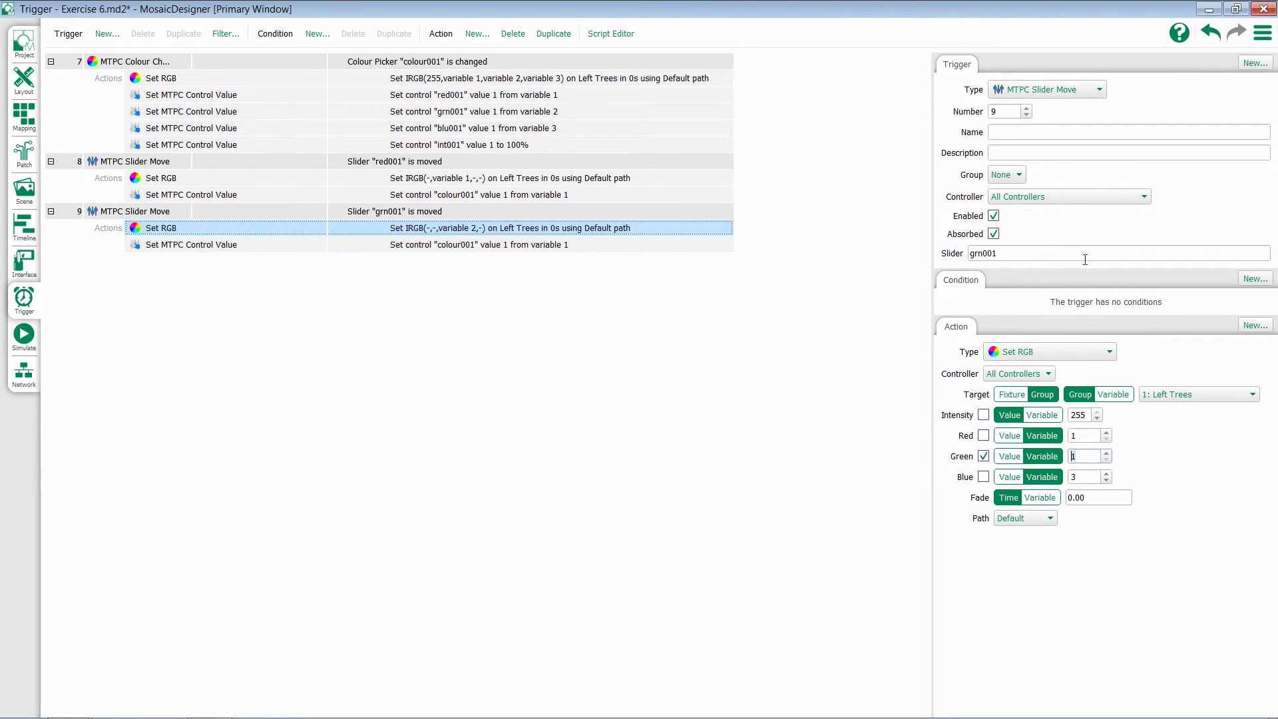
pyautogui.click(543, 246)
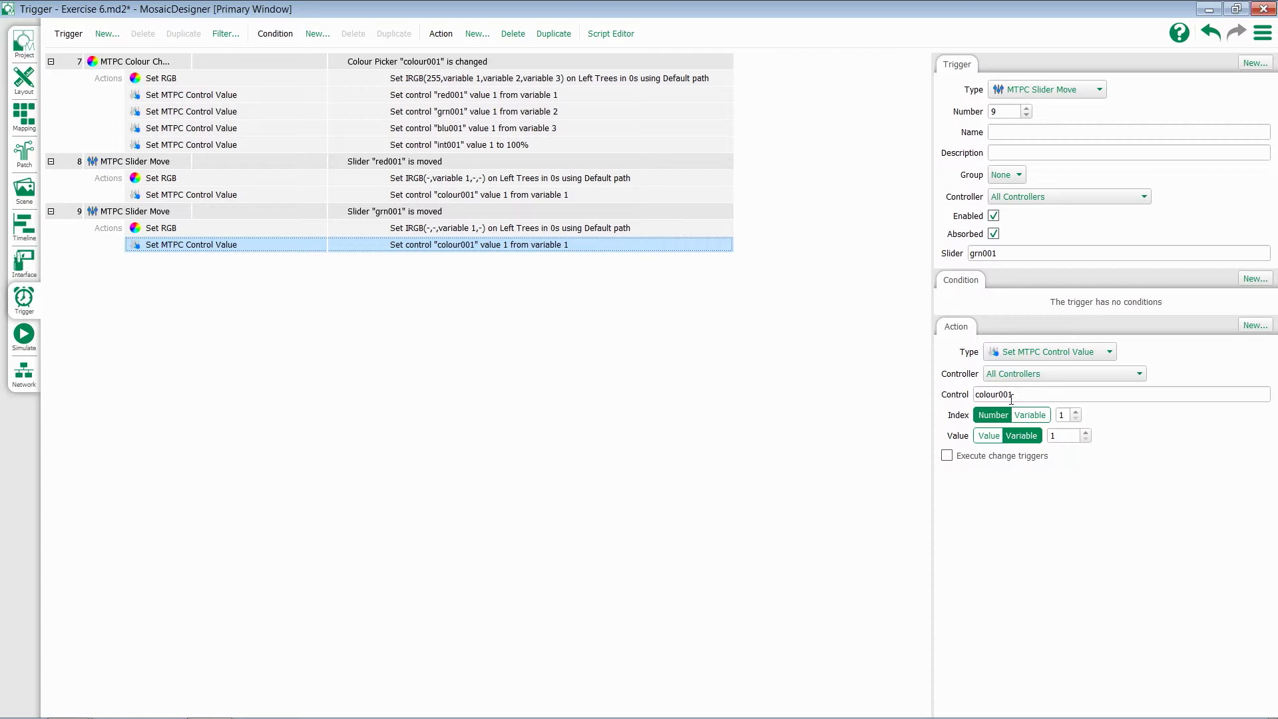
pyautogui.click(1077, 411)
# - Duplicate the grn001 slider trigger and assign the copy to the slider blu001
pyautogui.click(415, 211)
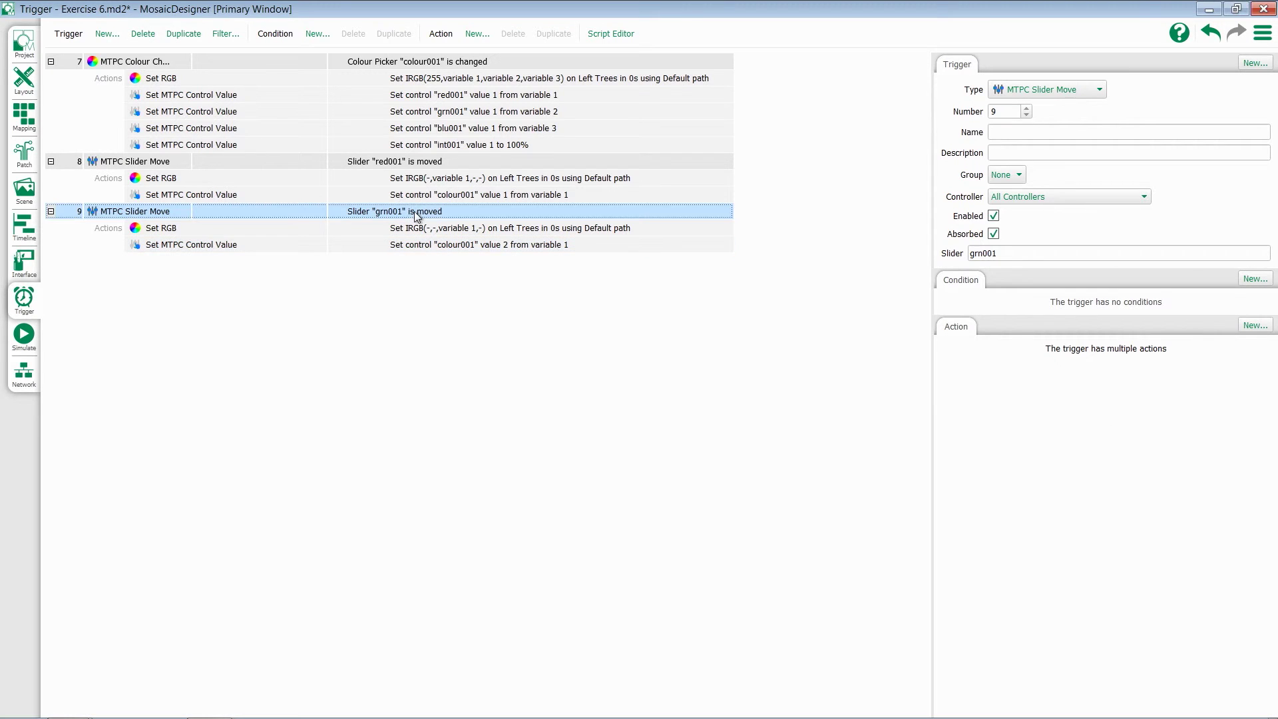
pyautogui.click(186, 38)
pyautogui.click(976, 253)
pyautogui.press('BackSpace')
pyautogui.press('BackSpace')
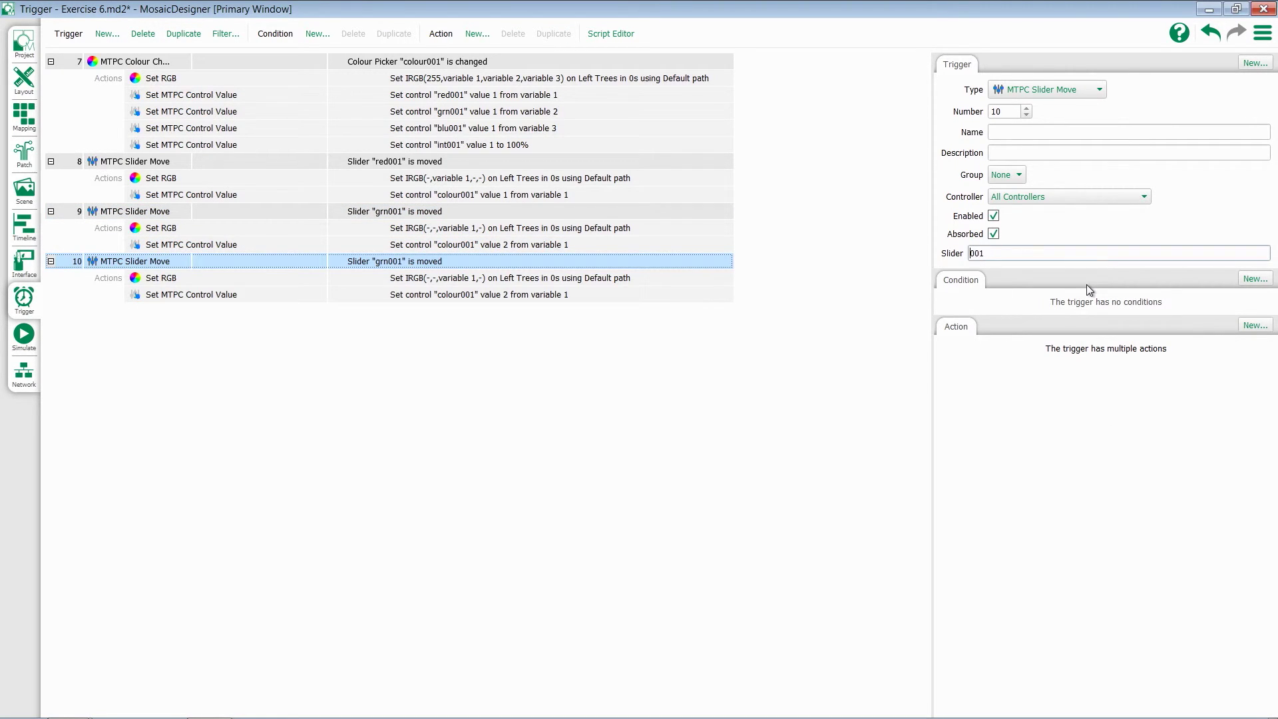
pyautogui.write('blu')
# - In the blu001 trigger, enable only Blue from variable 1 in Set RGB and set the colour001 control value index to 3
pyautogui.click(444, 280)
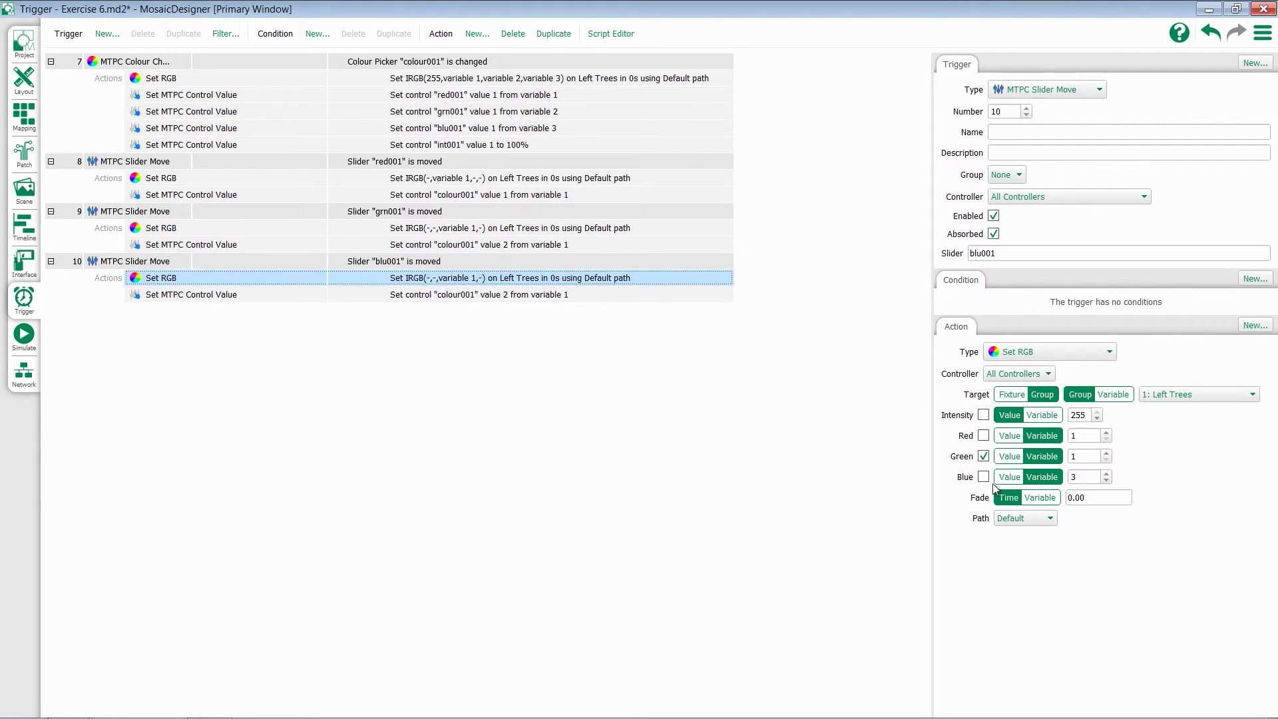
pyautogui.click(983, 456)
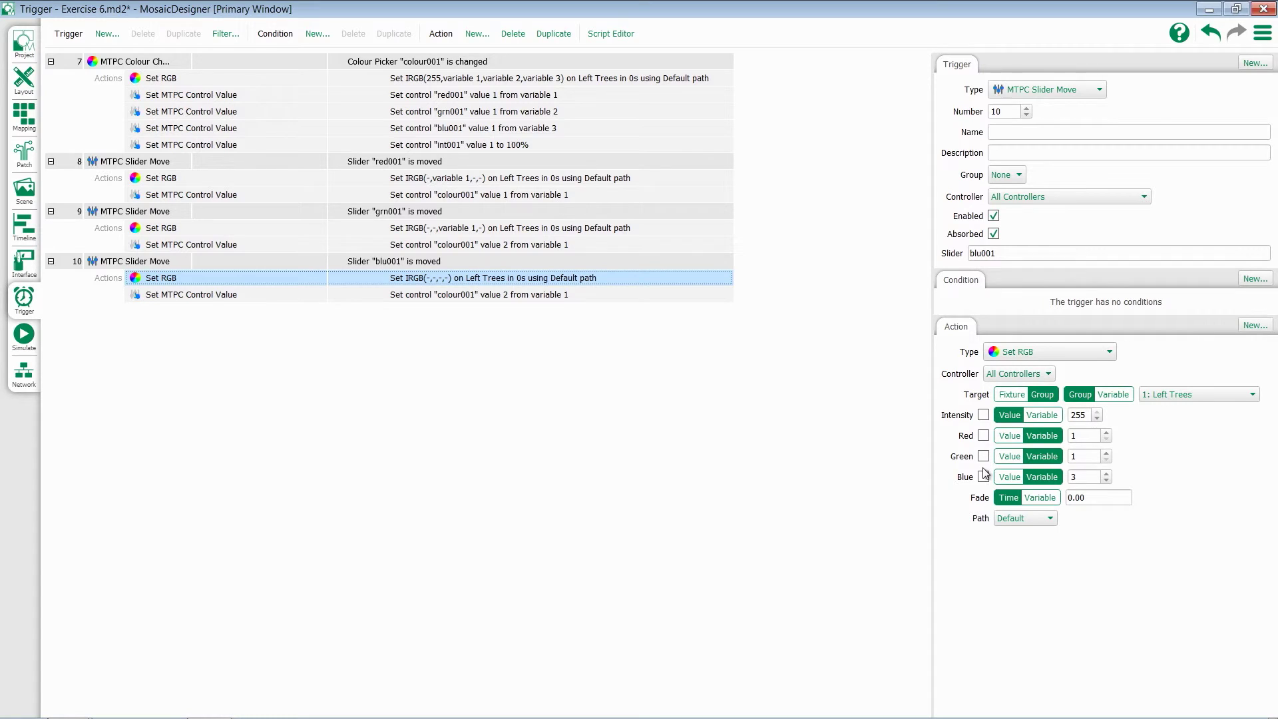
pyautogui.click(983, 477)
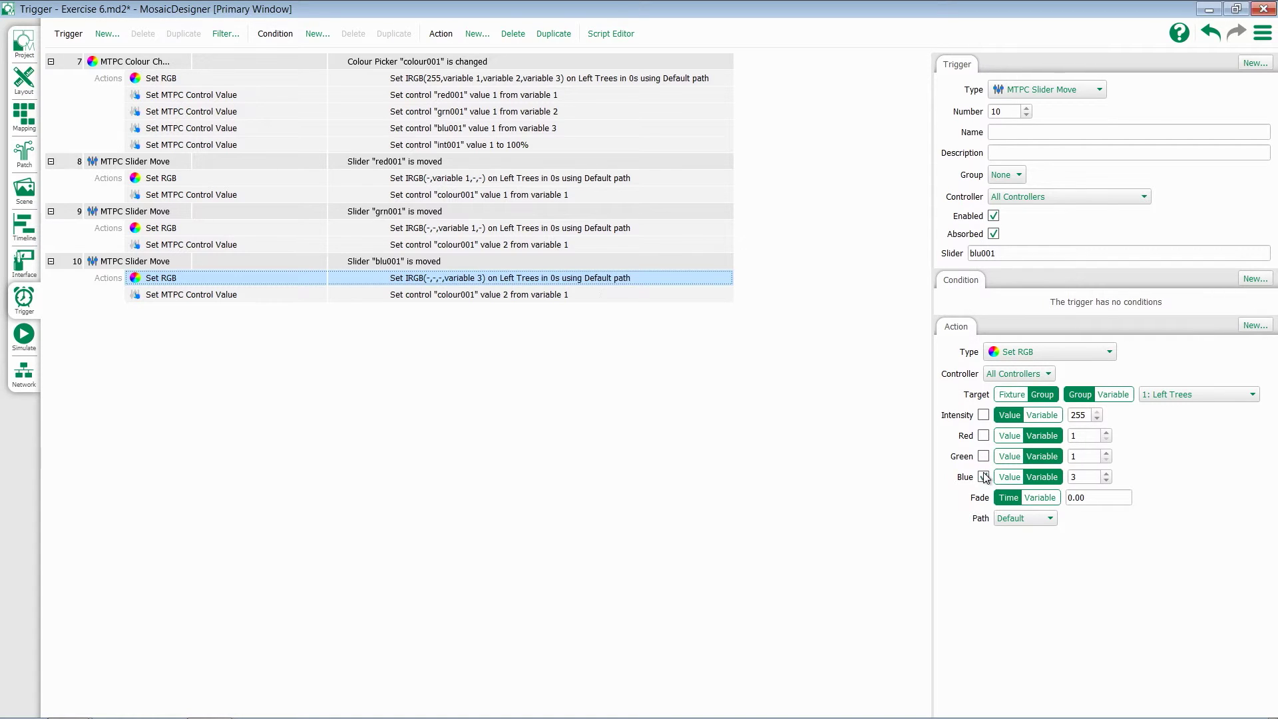
pyautogui.click(1106, 481)
pyautogui.click(260, 297)
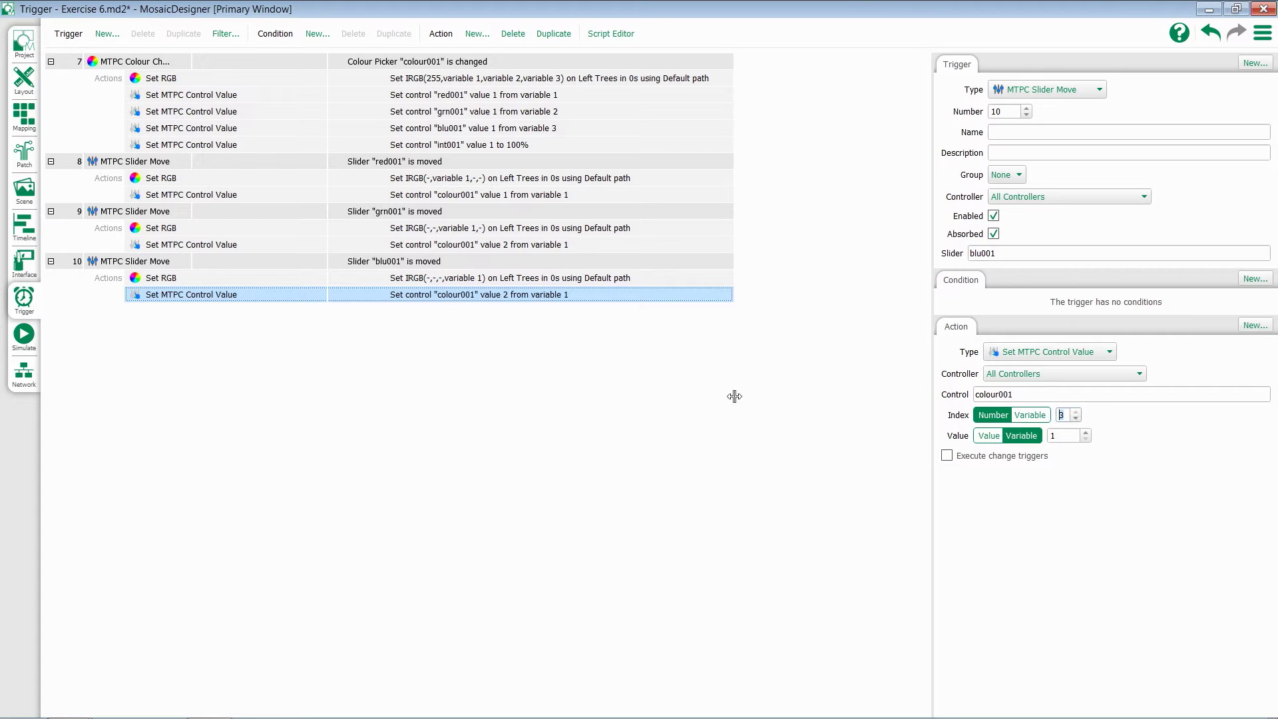
# - Upload the project with the three colour slider triggers to the controller and close the upload dialog
pyautogui.hotkey('ctrl', 'u')
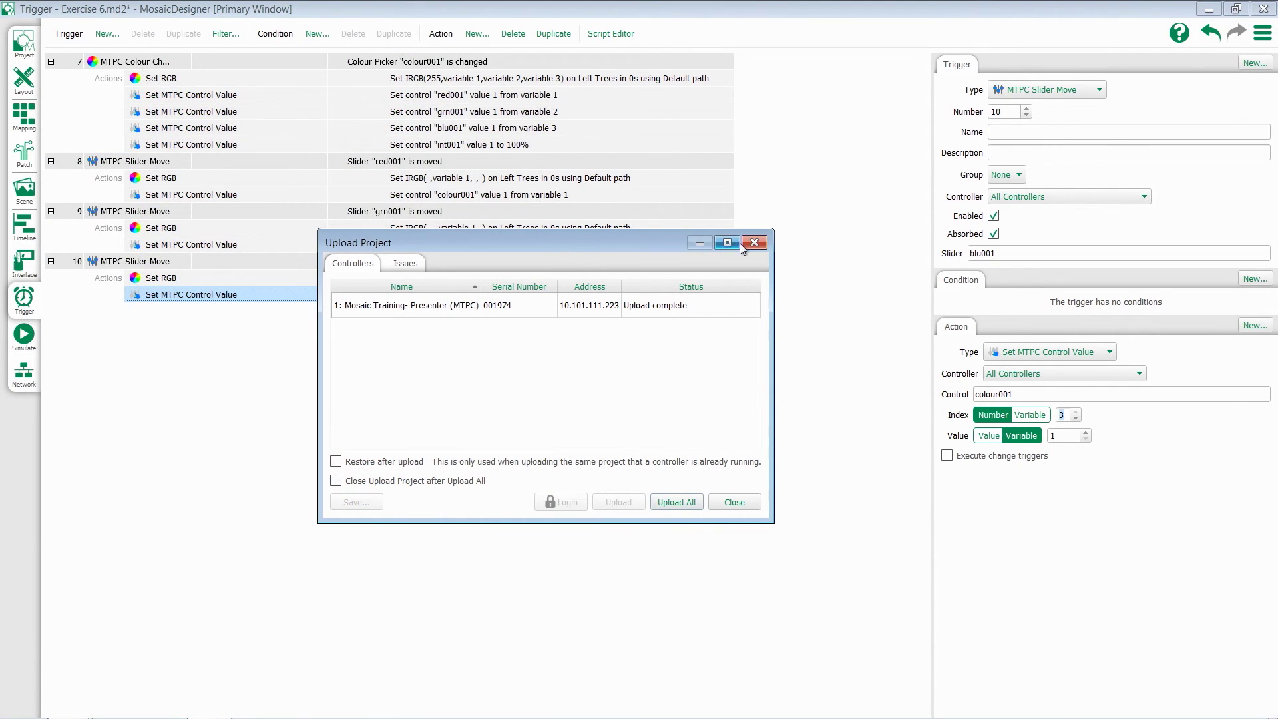
pyautogui.click(751, 244)
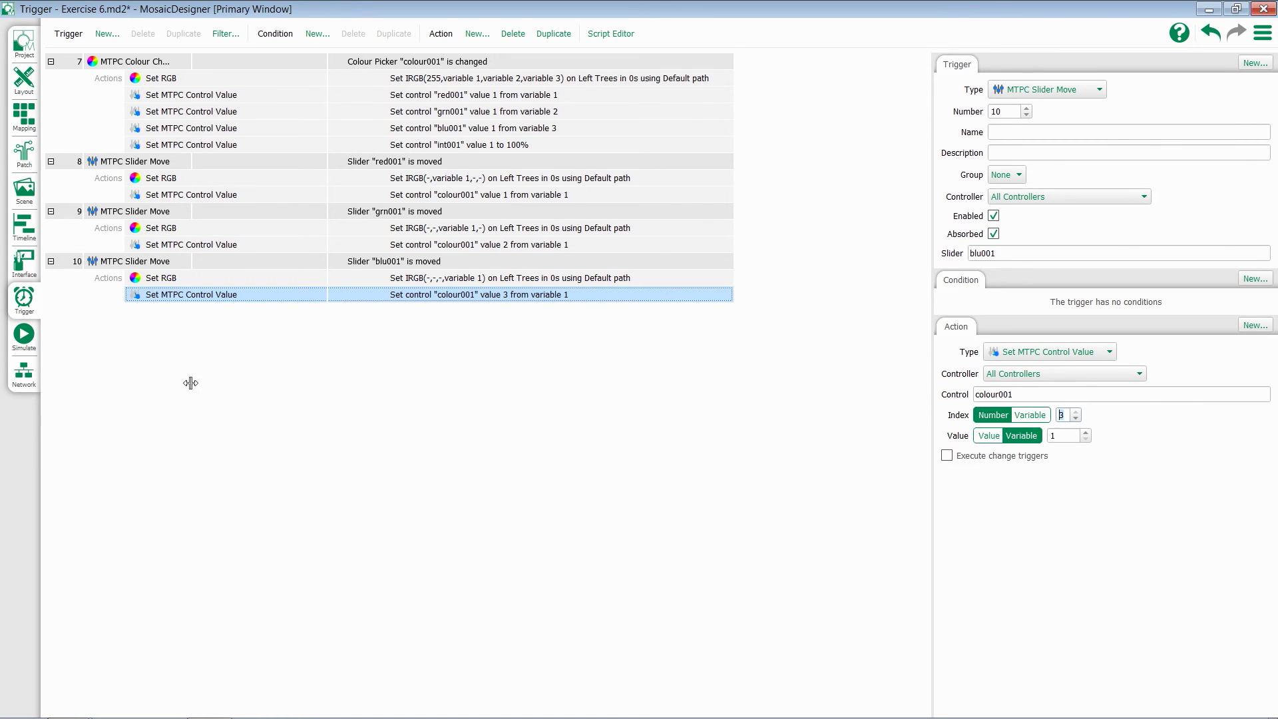
# - Add an MTPC Slider Move trigger for the slider int001
pyautogui.click(109, 35)
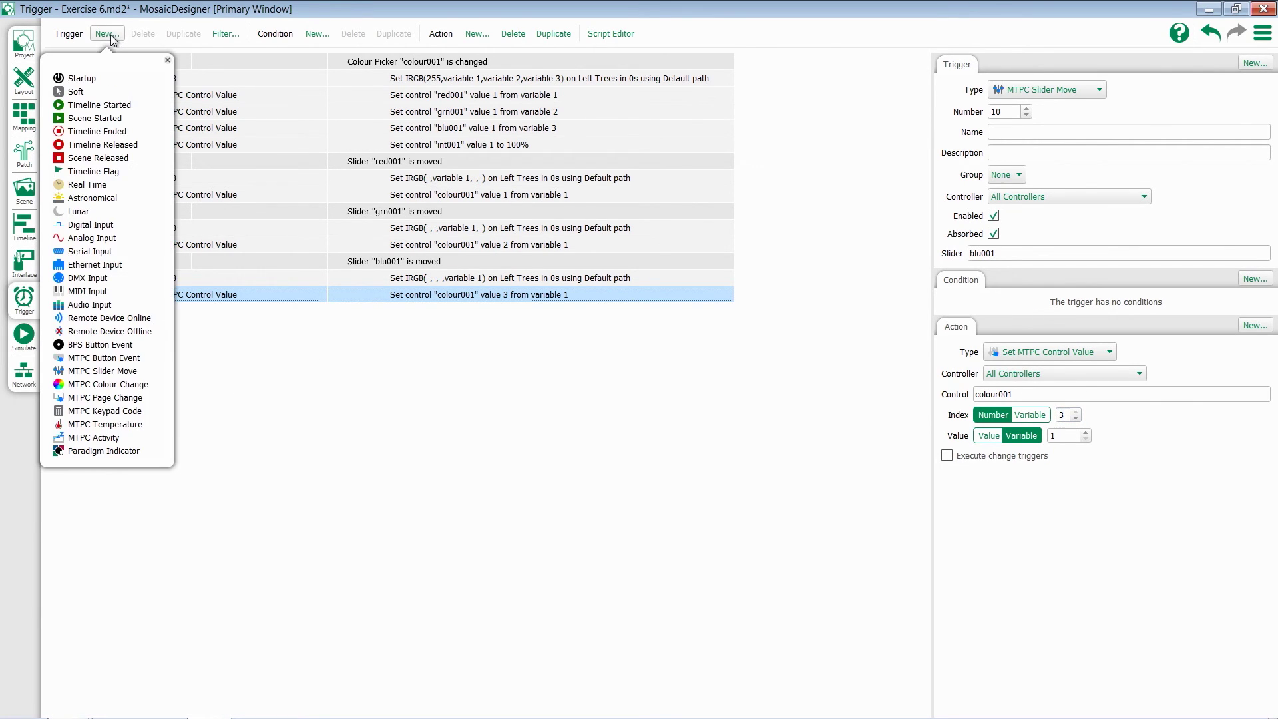
pyautogui.click(101, 371)
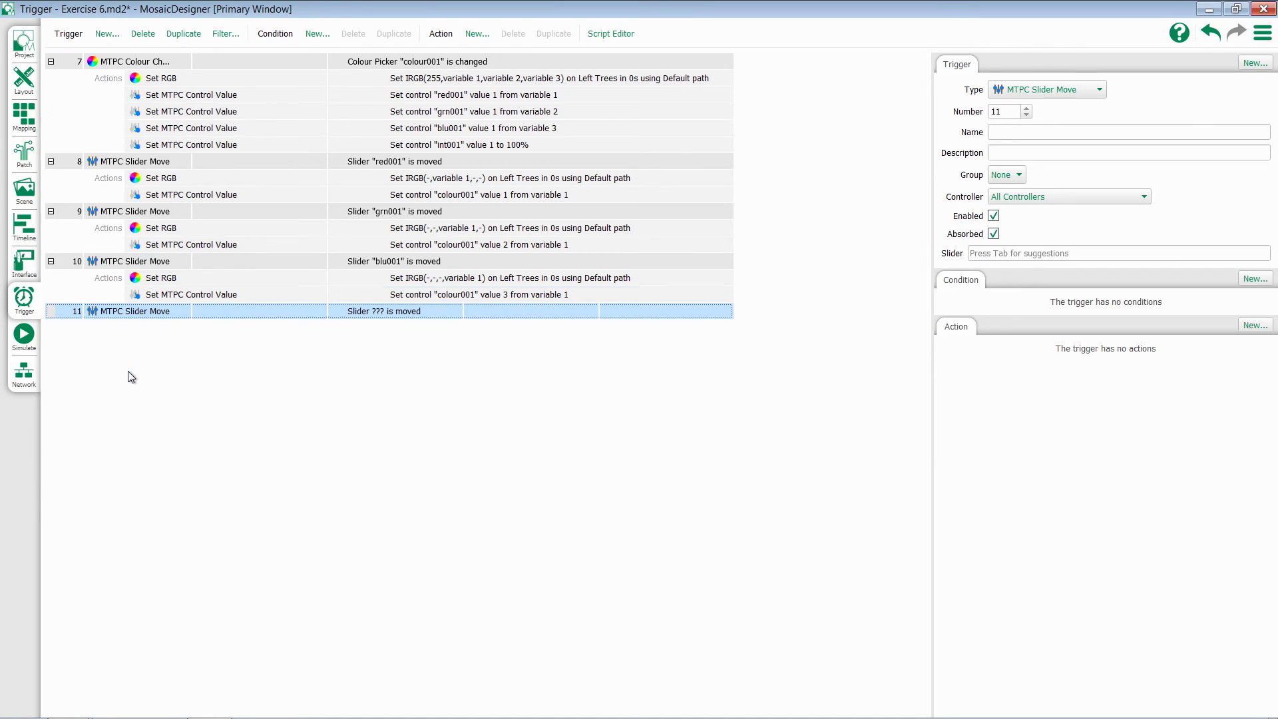
pyautogui.click(1039, 254)
pyautogui.write('in')
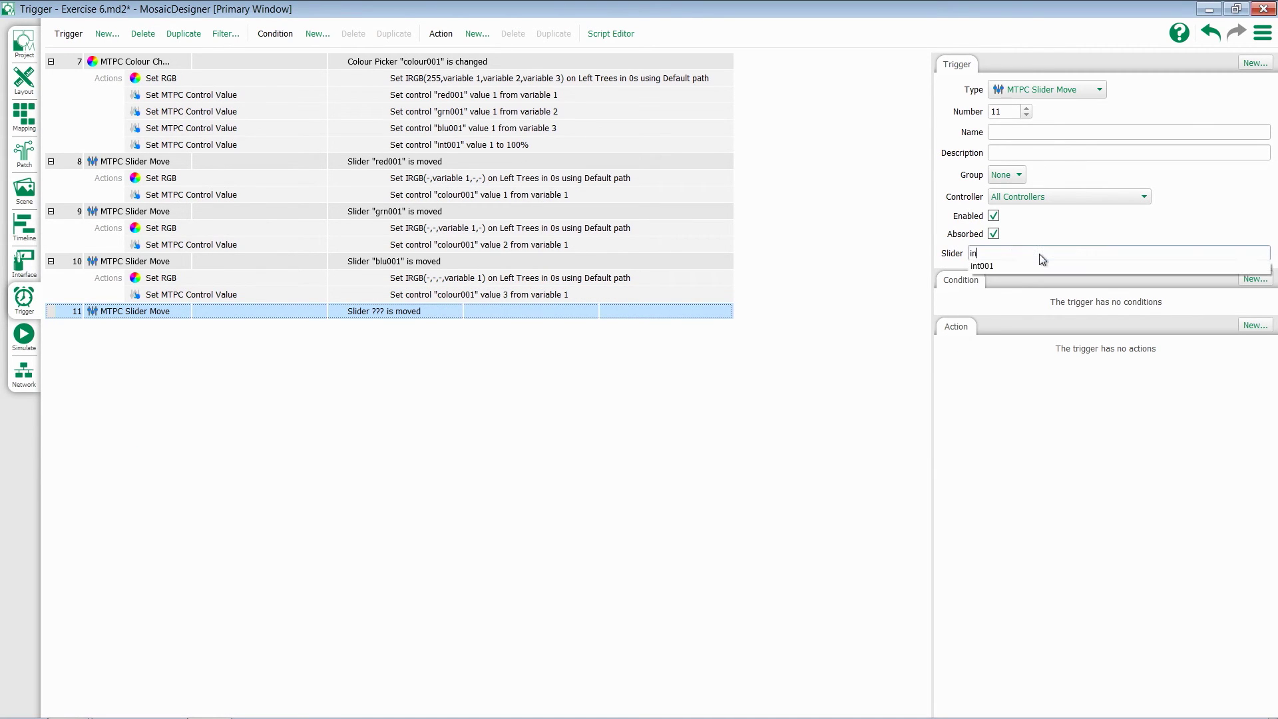
pyautogui.write('t')
pyautogui.click(1028, 266)
# - Add a Set RGB action to the int001 slider trigger targeting group Left Trees, with only Intensity enabled from variable 1
pyautogui.click(1255, 325)
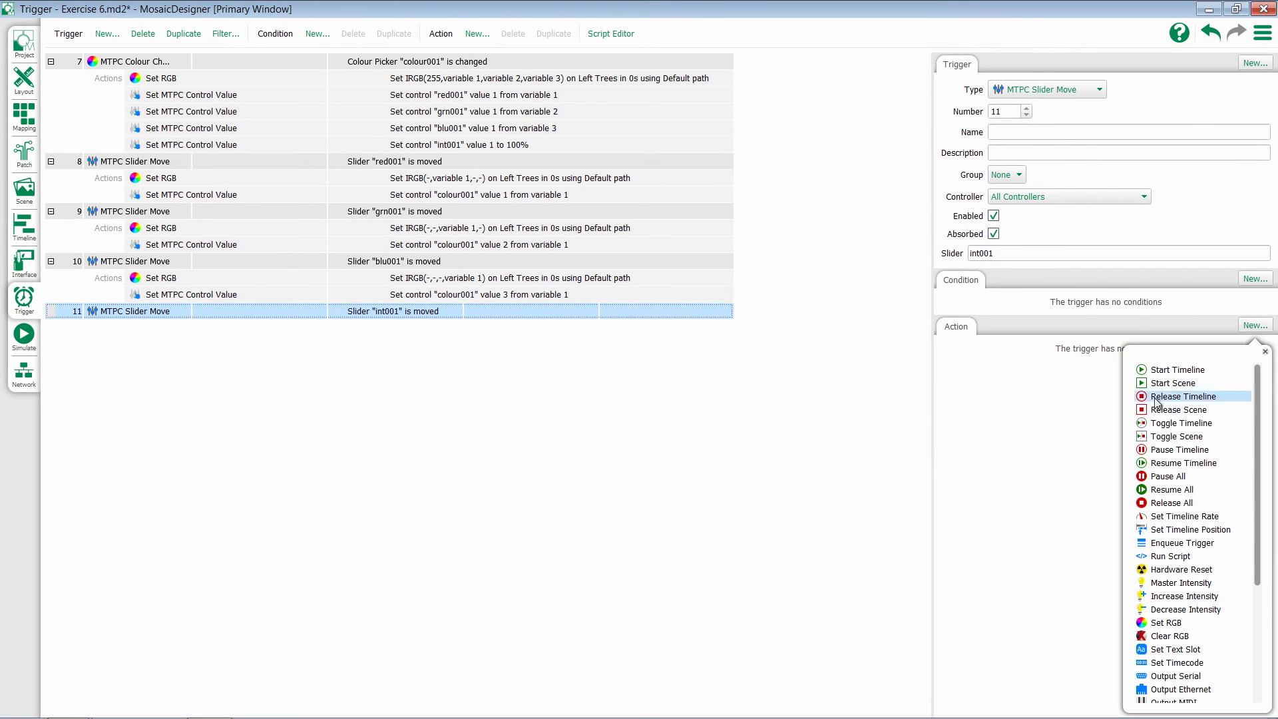
pyautogui.click(1166, 624)
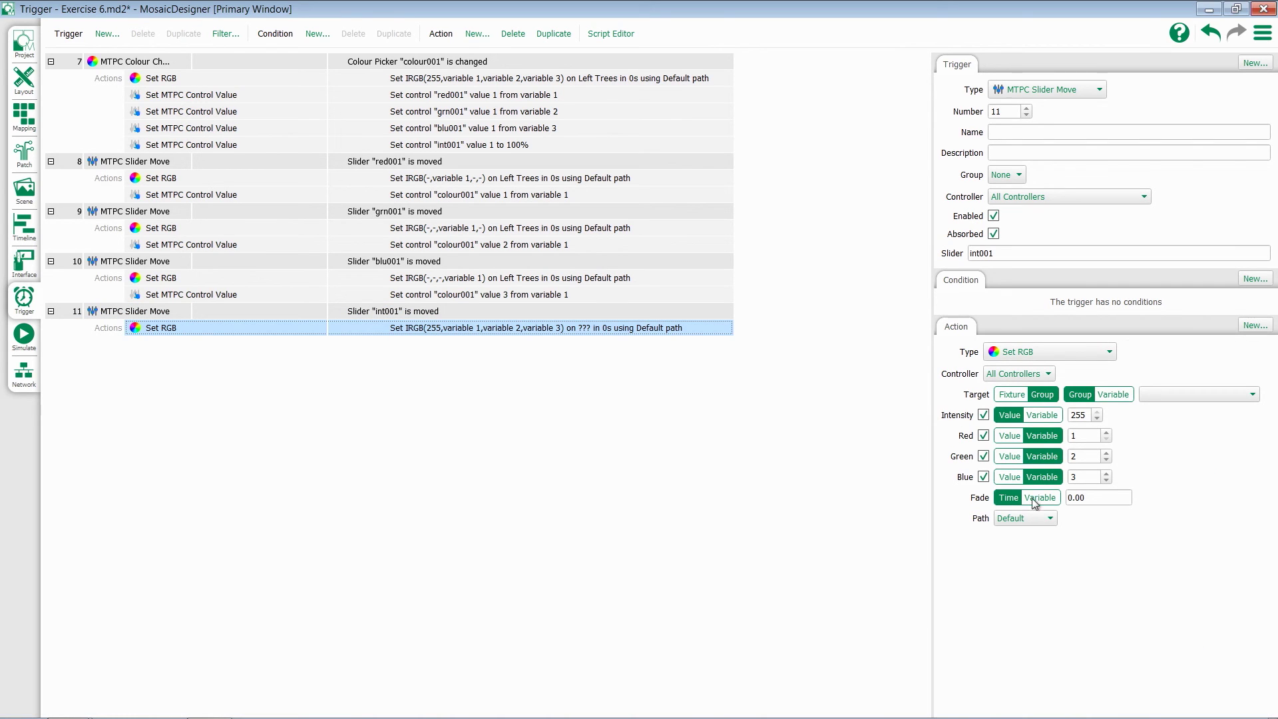
pyautogui.click(983, 435)
pyautogui.click(983, 456)
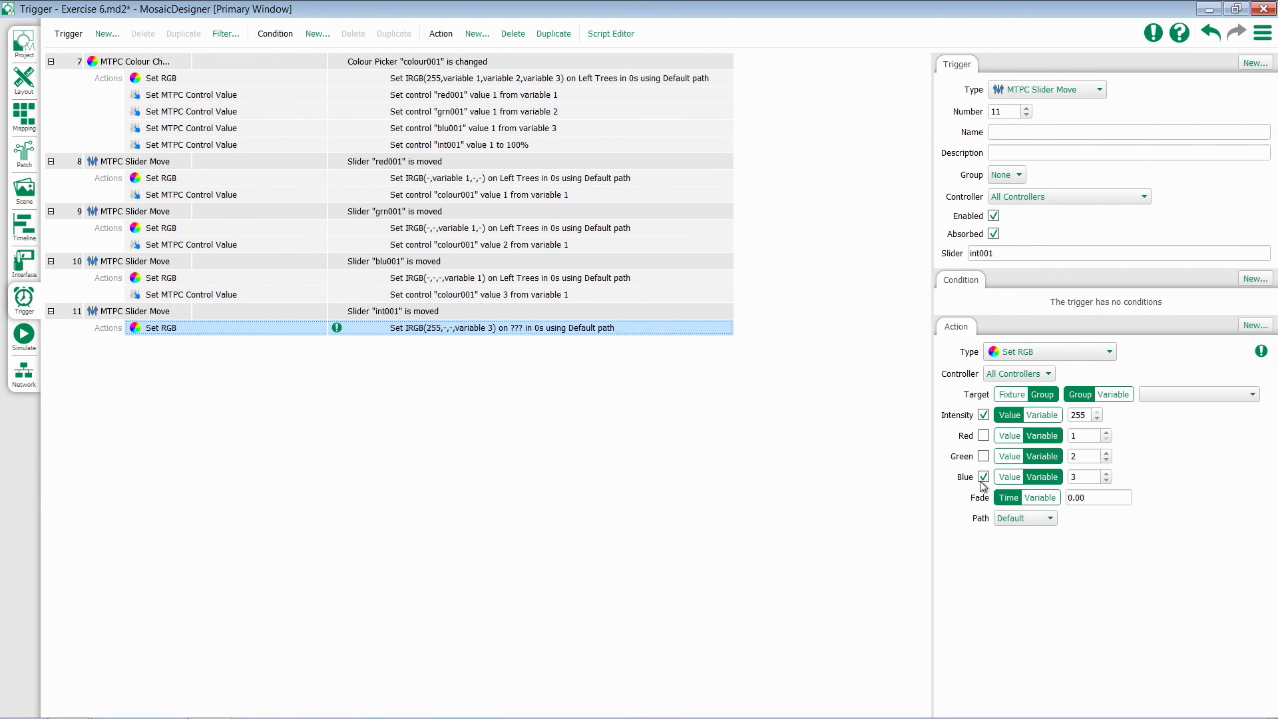
pyautogui.click(983, 476)
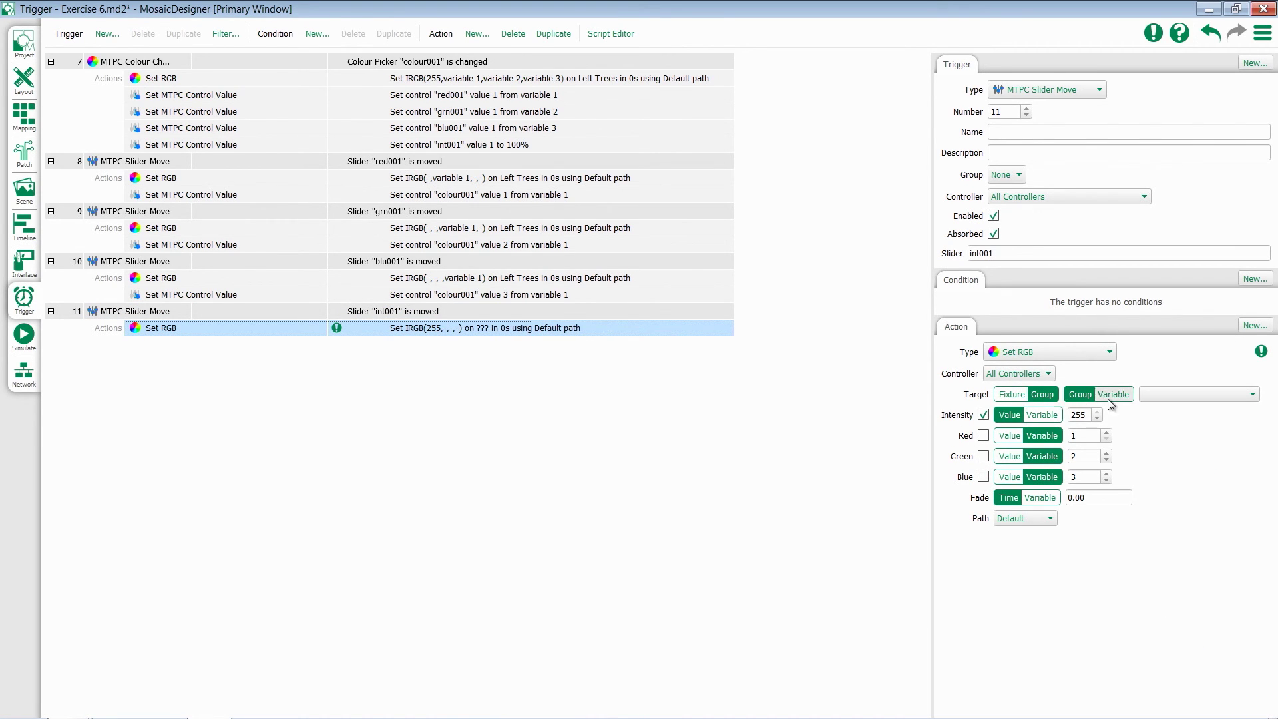
pyautogui.click(1182, 396)
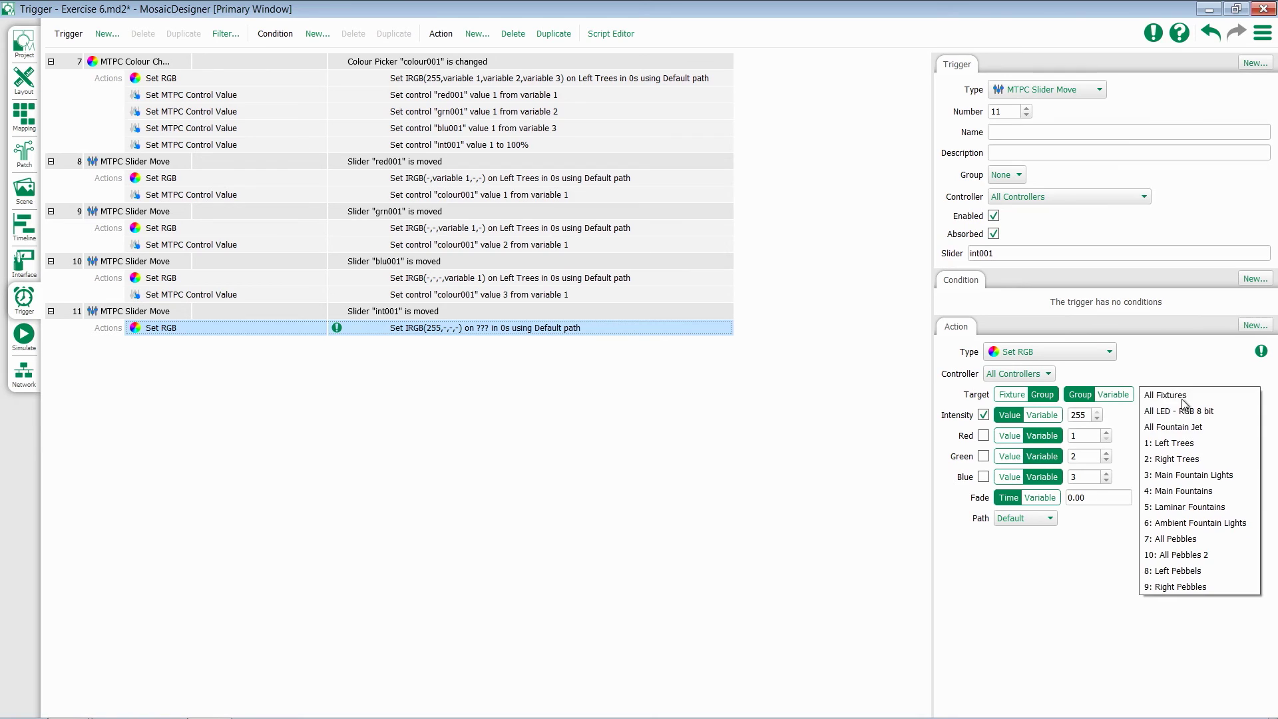
pyautogui.click(1192, 443)
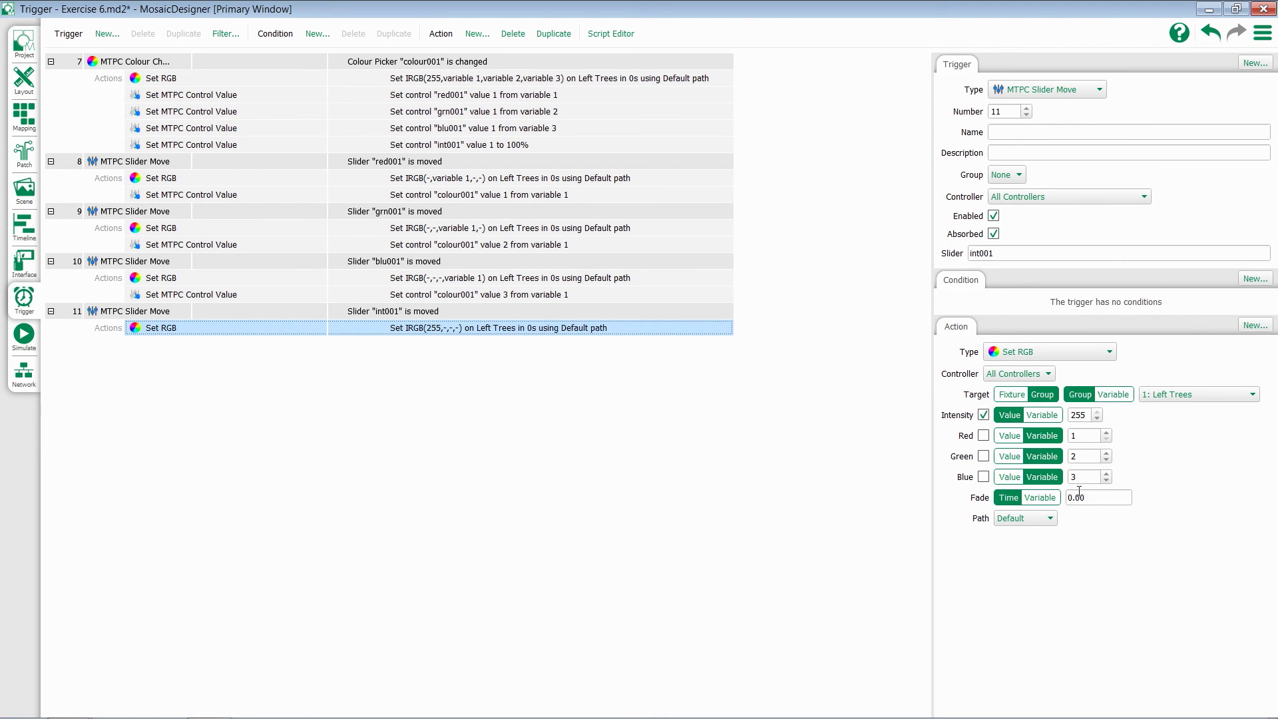
pyautogui.click(1043, 417)
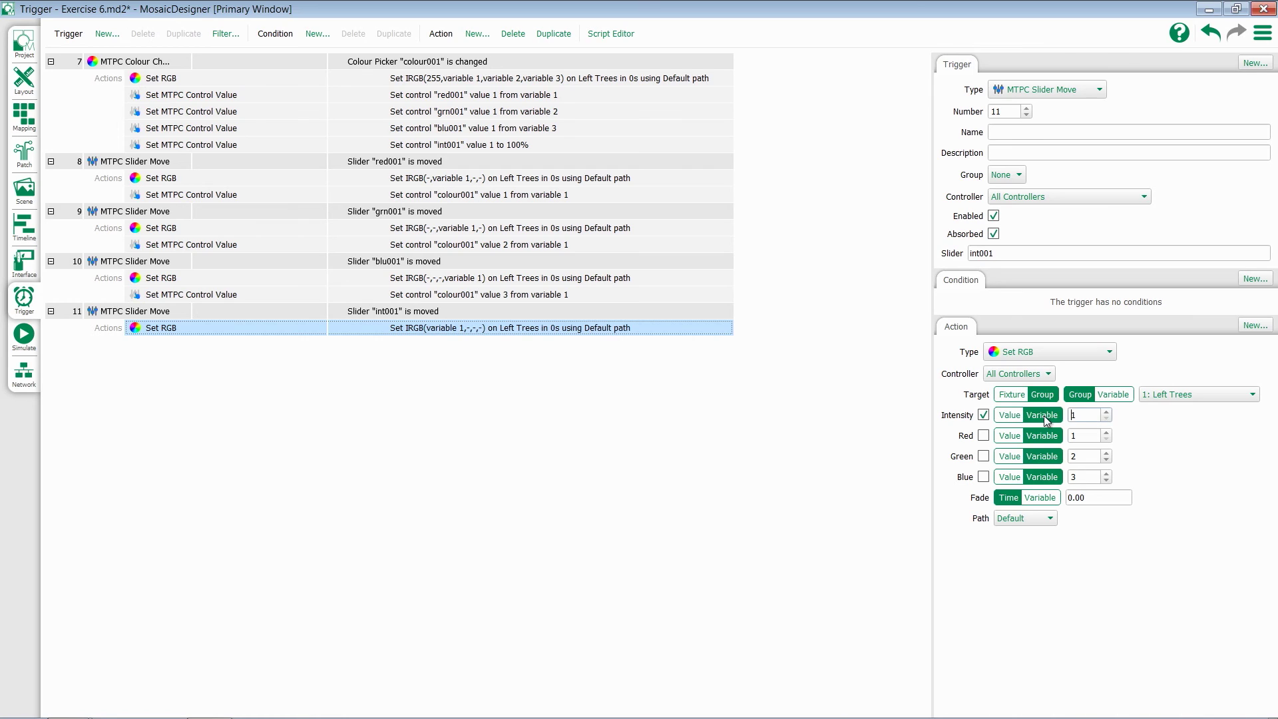